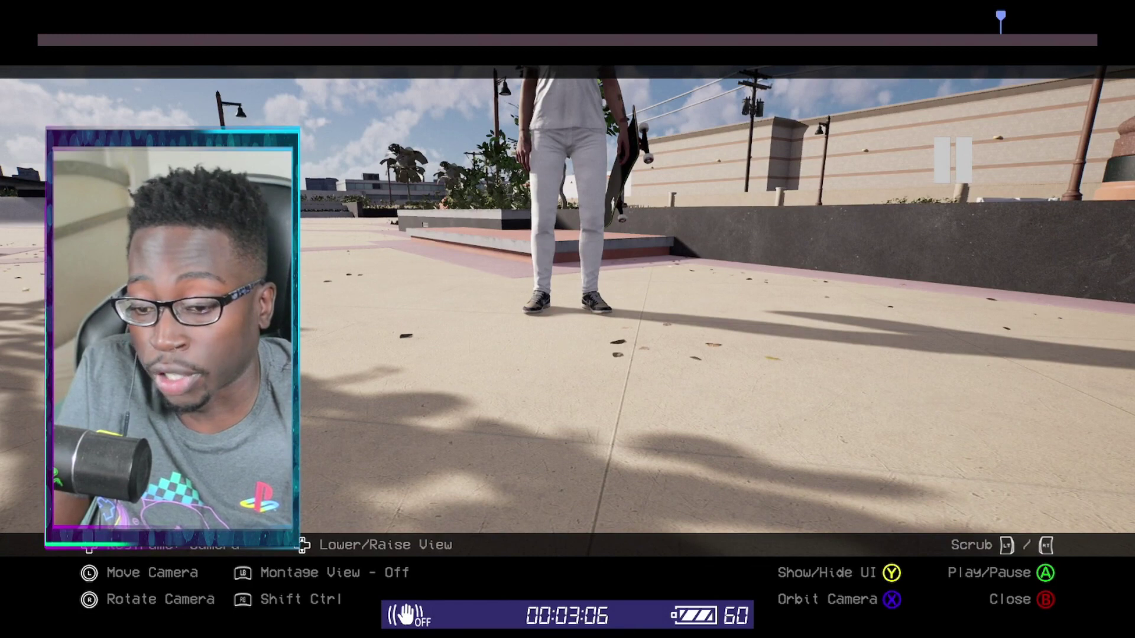
Cycle through the replay editor's keyframe types, including Camera, DOF, FOV, Tag and Play Rate, ending on Play Rate
key(Right)
key(Right)
key(Right)
key(Right)
key(Right)
key(Right)
key(Right)
key(Right)
key(Right)
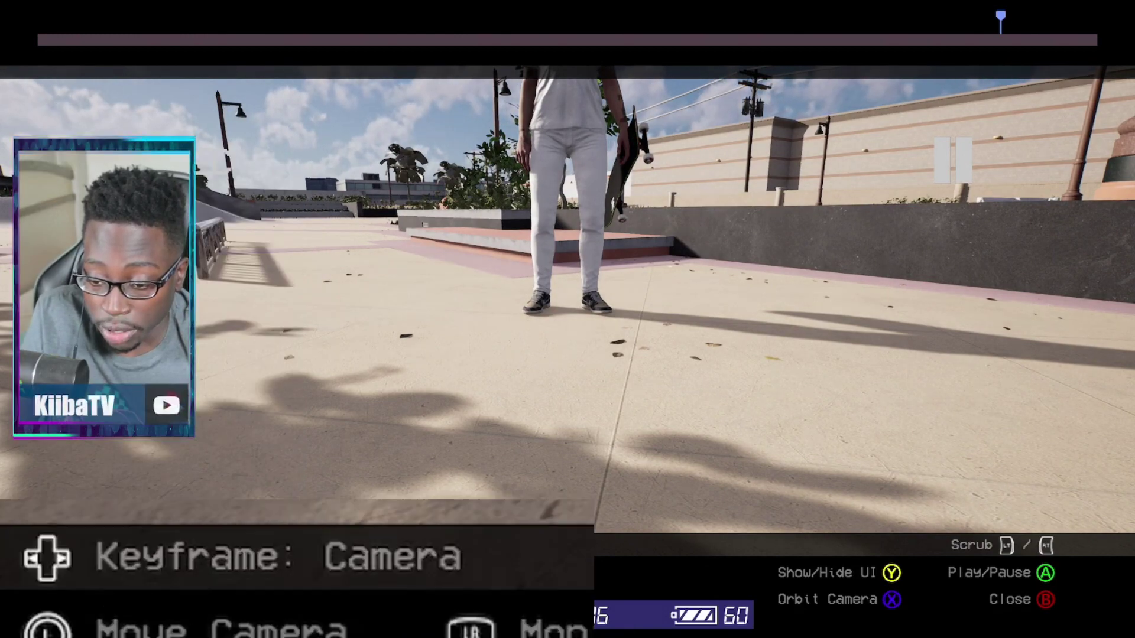
key(Right)
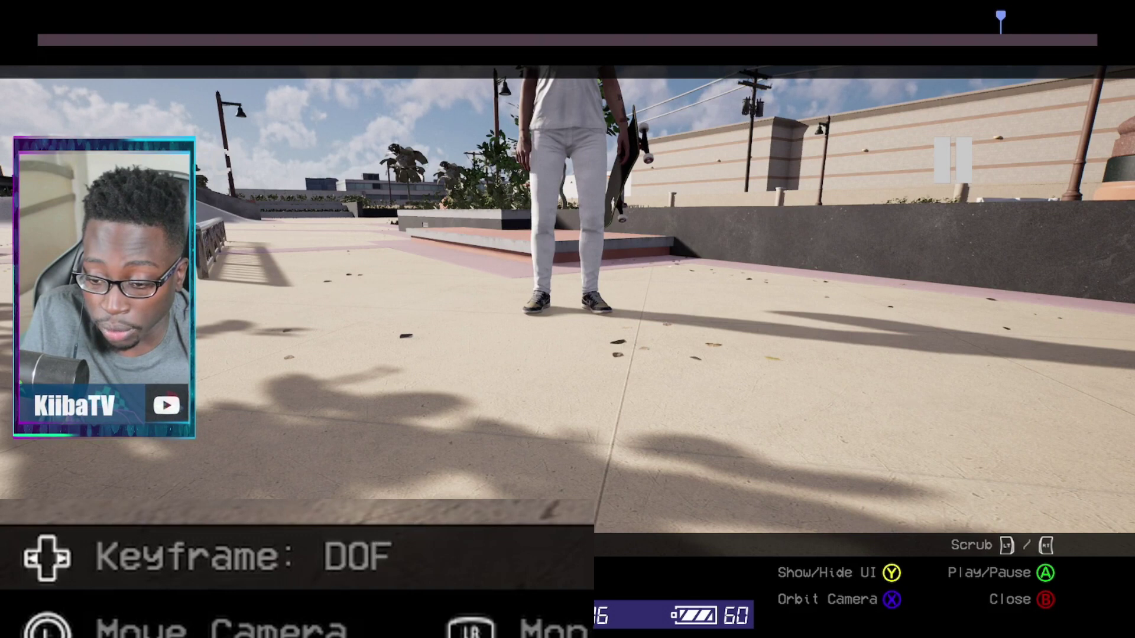
key(Right)
key(Right)
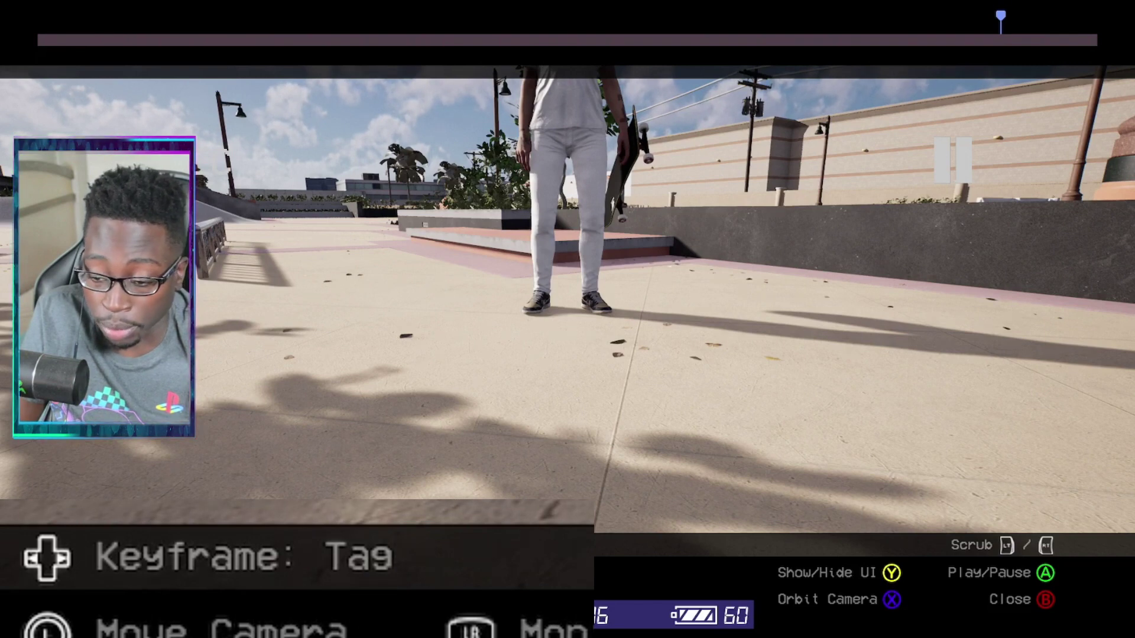
key(Left)
key(Left)
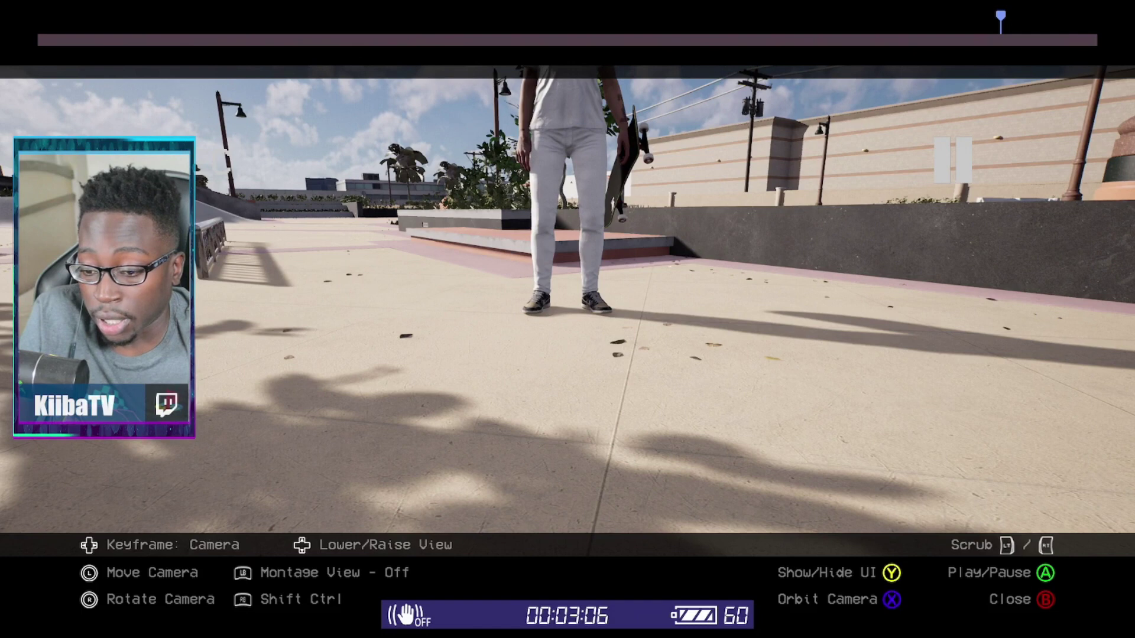
key(Right)
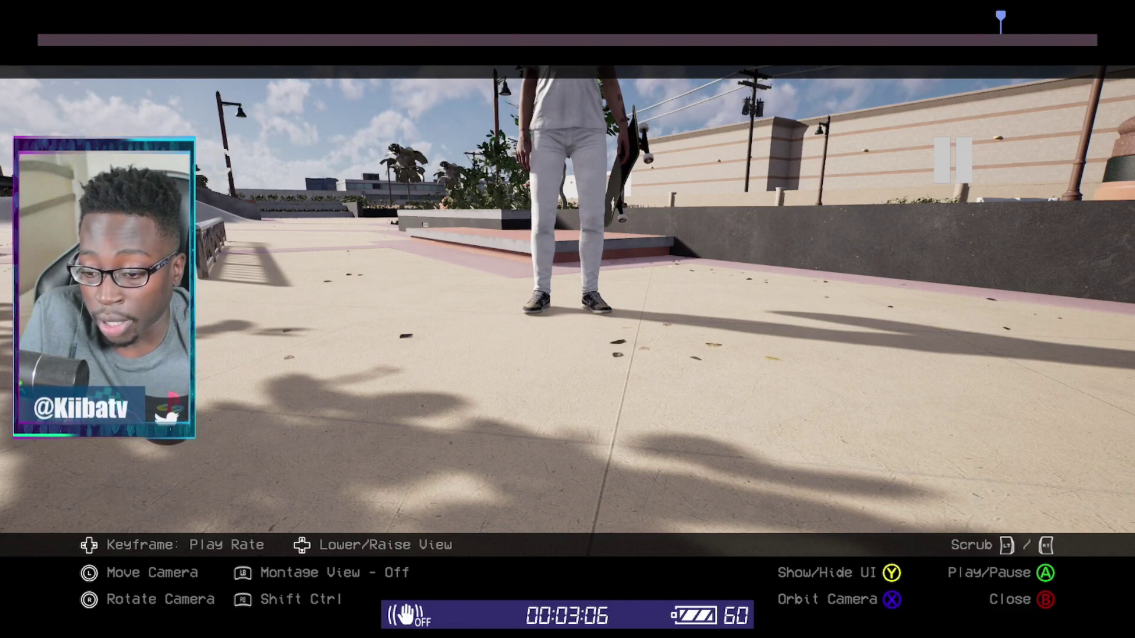
key(Right)
key(Left)
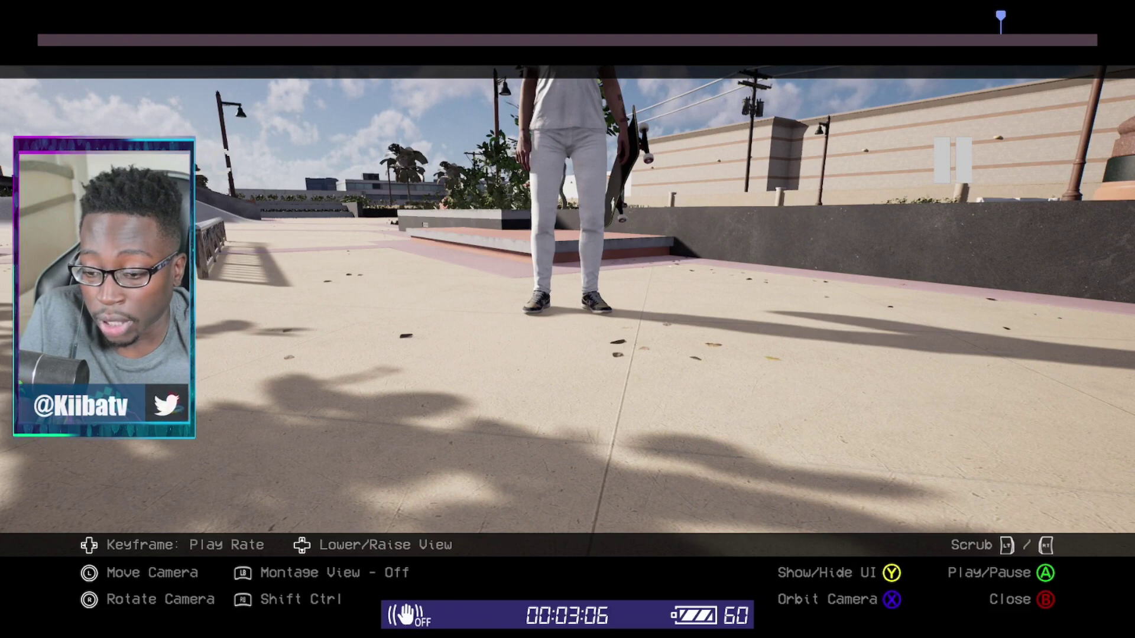
key(Right)
key(Right)
key(Right)
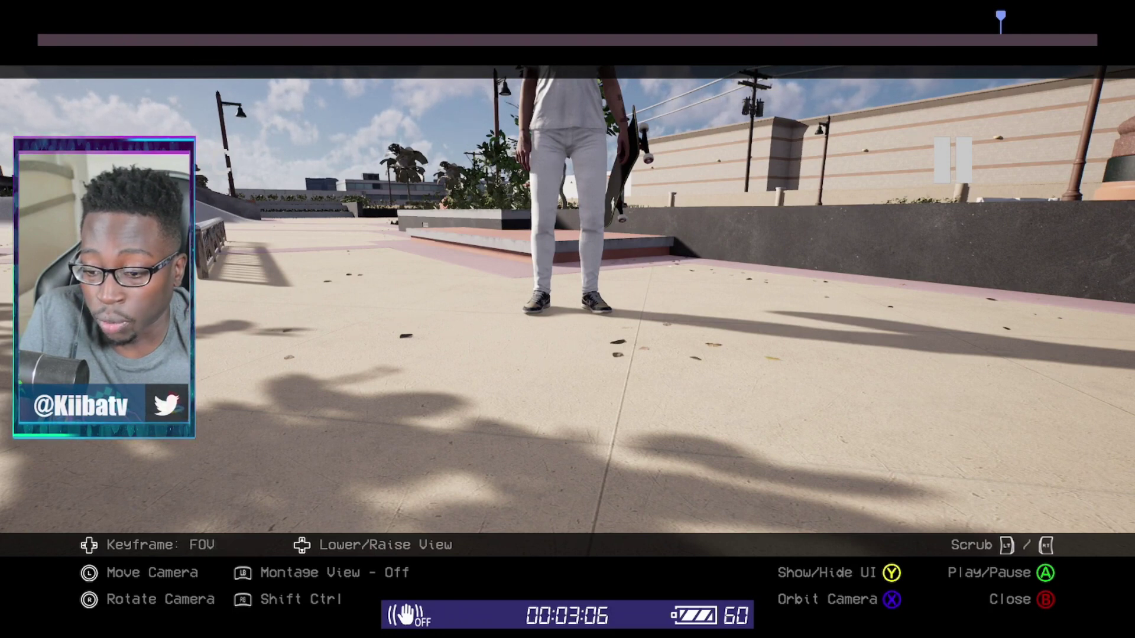
key(Right)
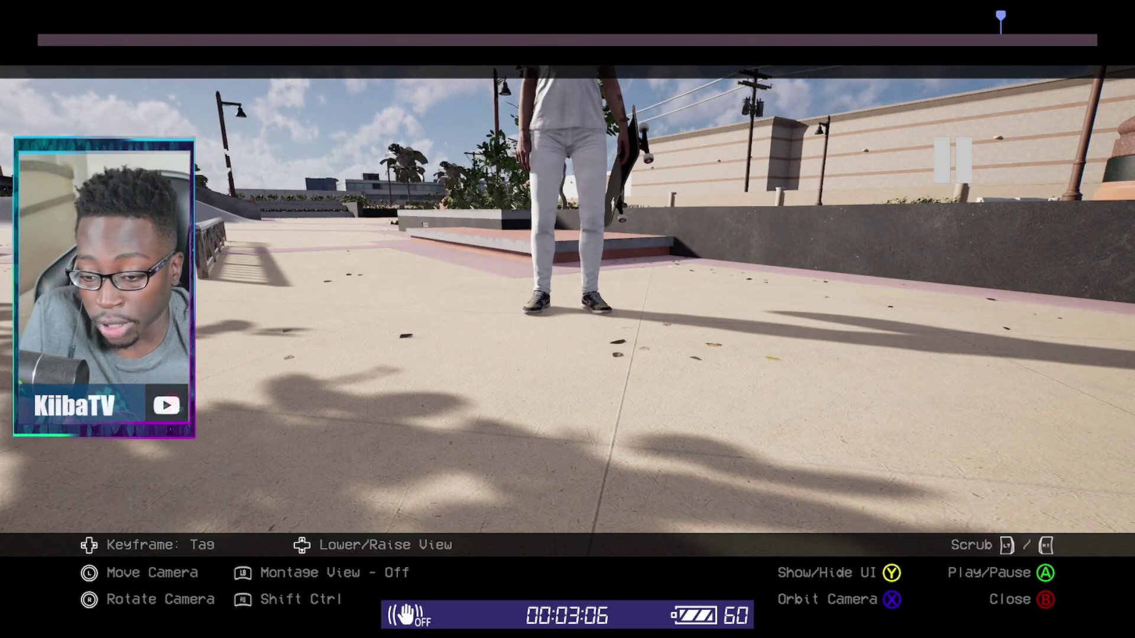
key(Left)
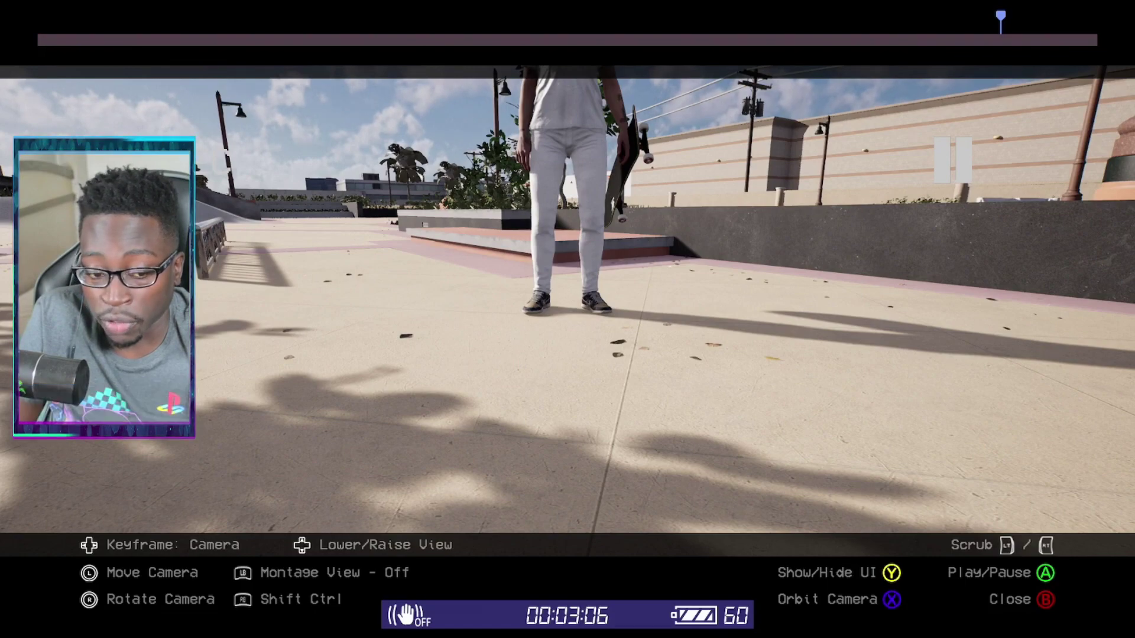
key(Left)
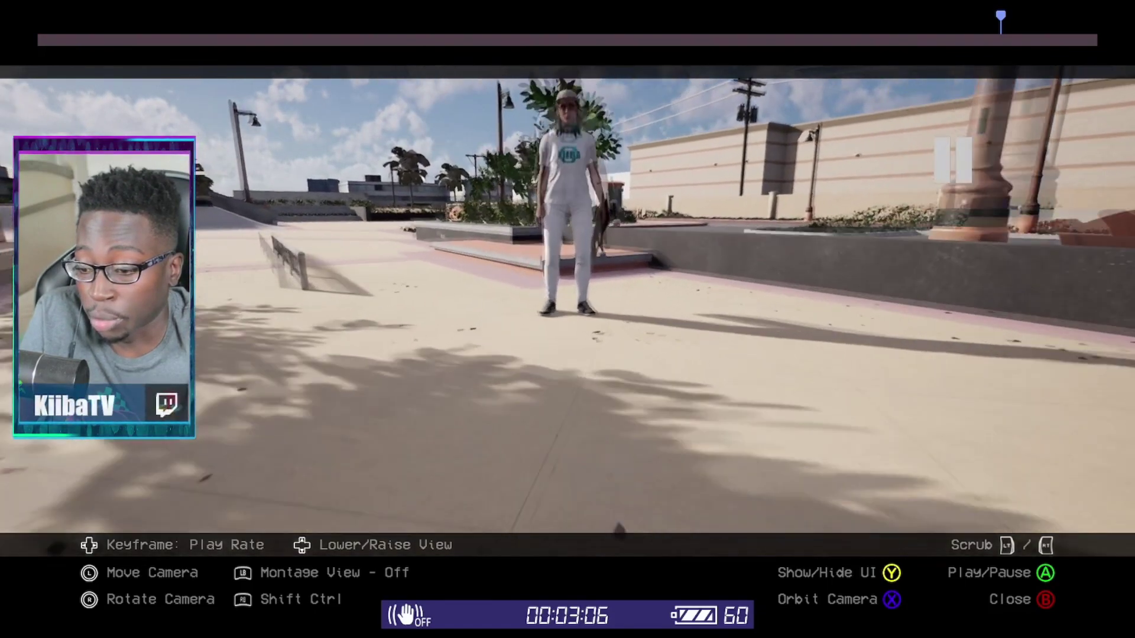
Raise and lower the camera view around the standing skater, and bring up the alternate set of editing controls
key(Down)
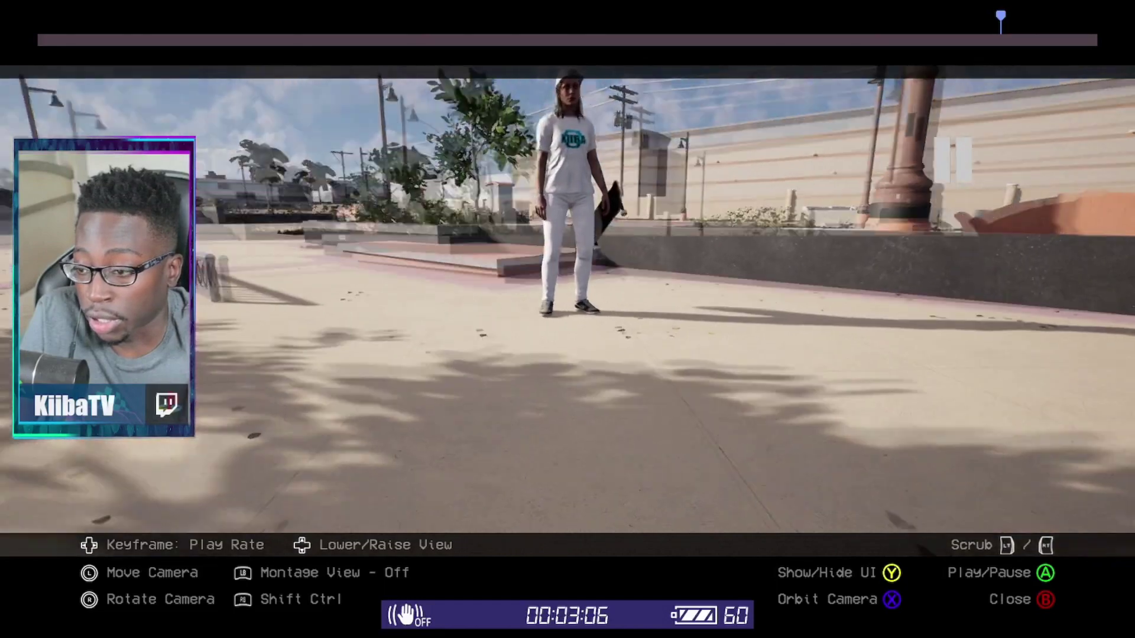
key(Up)
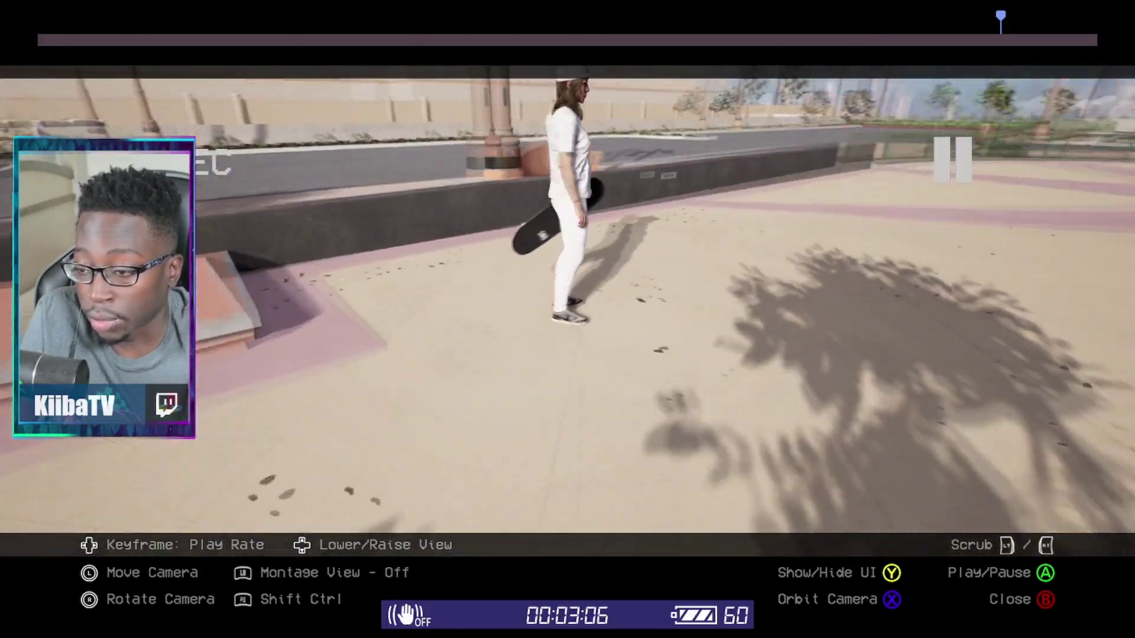
key(Up)
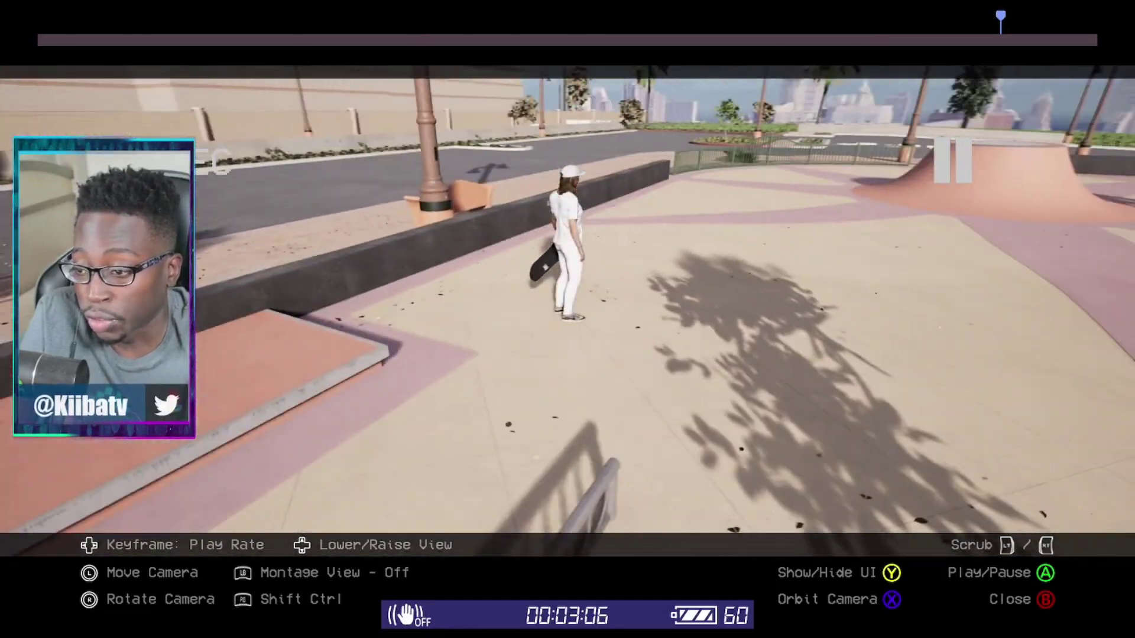
key(Left)
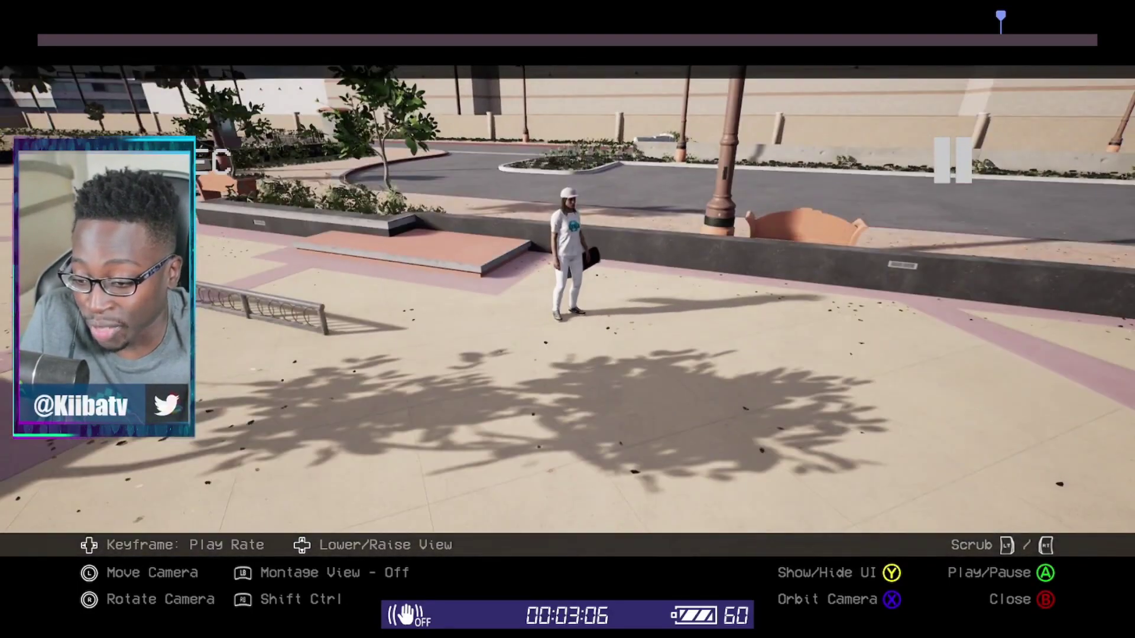
key(Down)
key(Up)
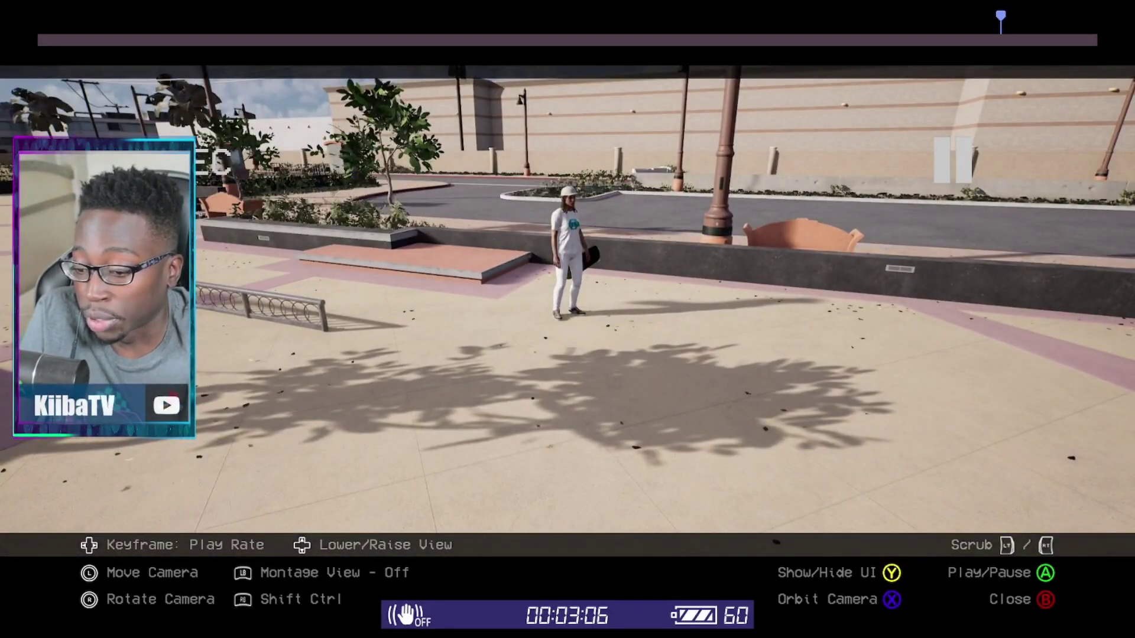
key(Up)
key(Down)
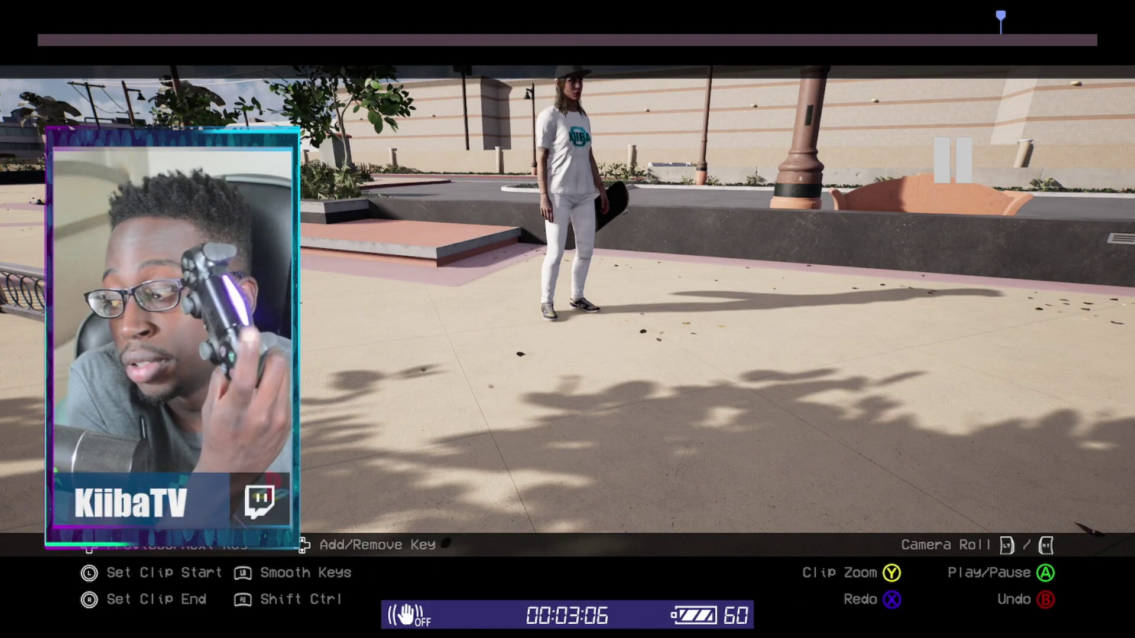
key(shift)
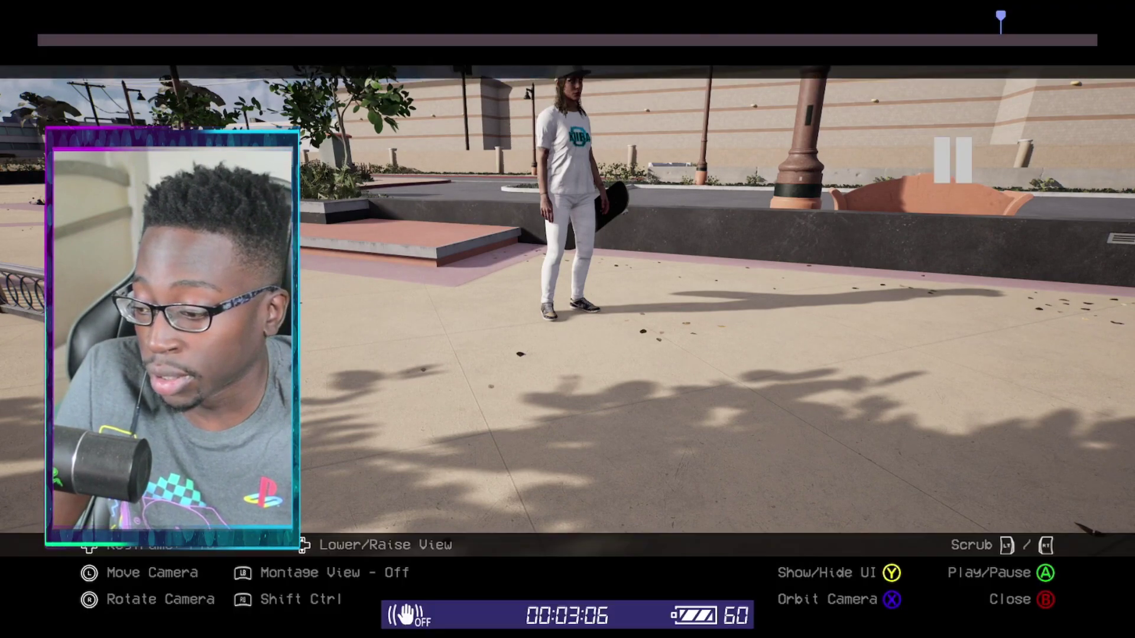
Cycle through the Orbit, Game, Filmer and Free camera modes, and check the alternate editing controls
key(x)
key(x)
key(x)
key(x)
key(x)
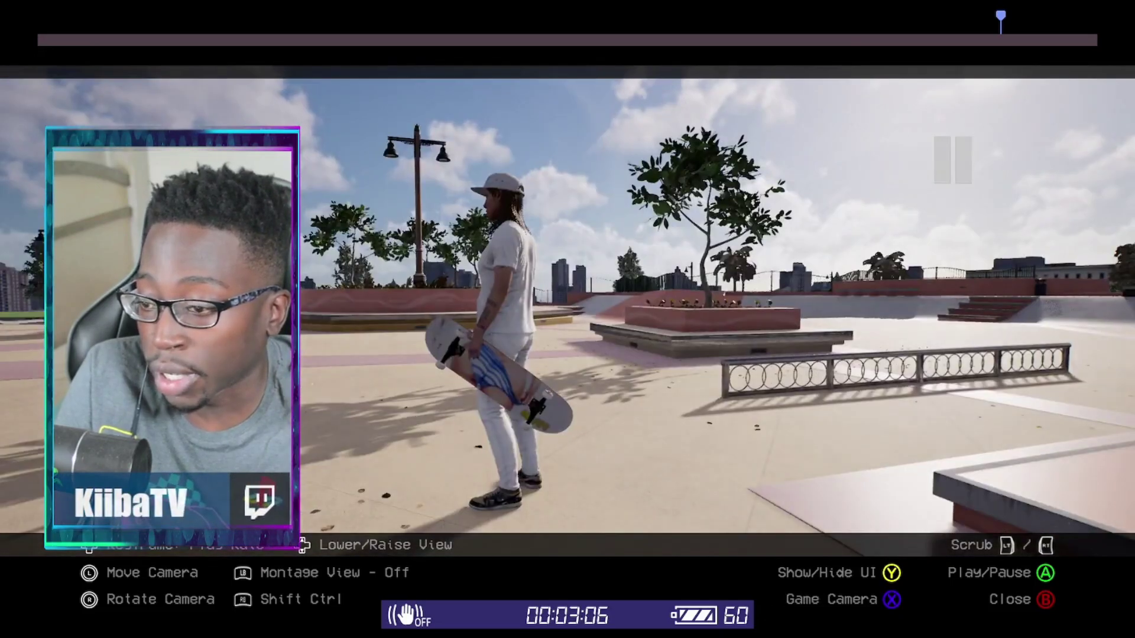
key(x)
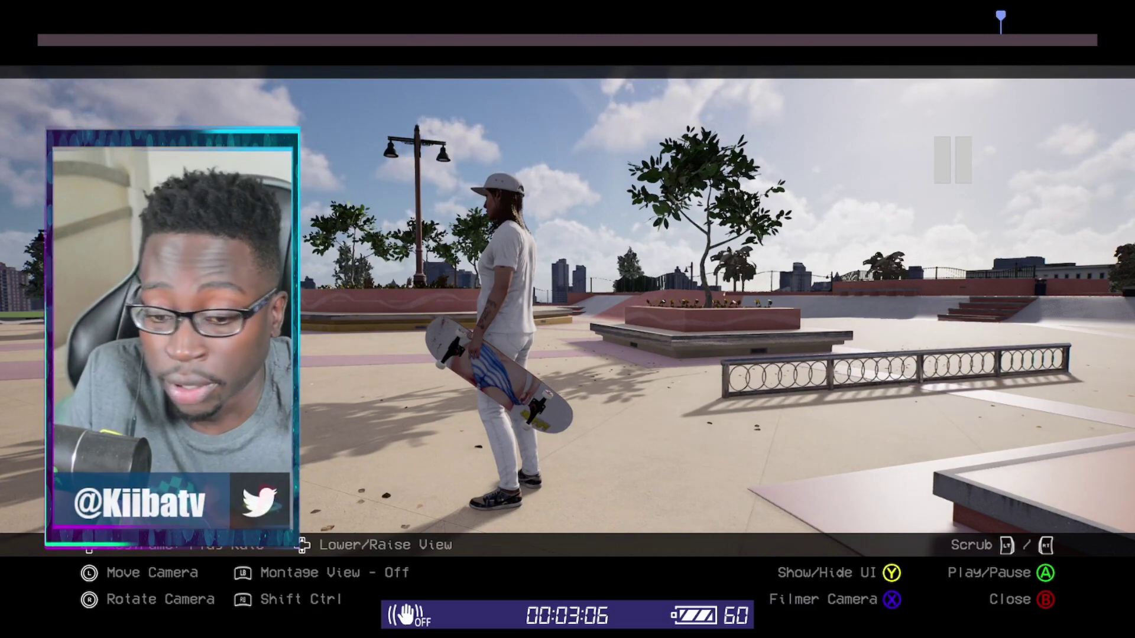
key(x)
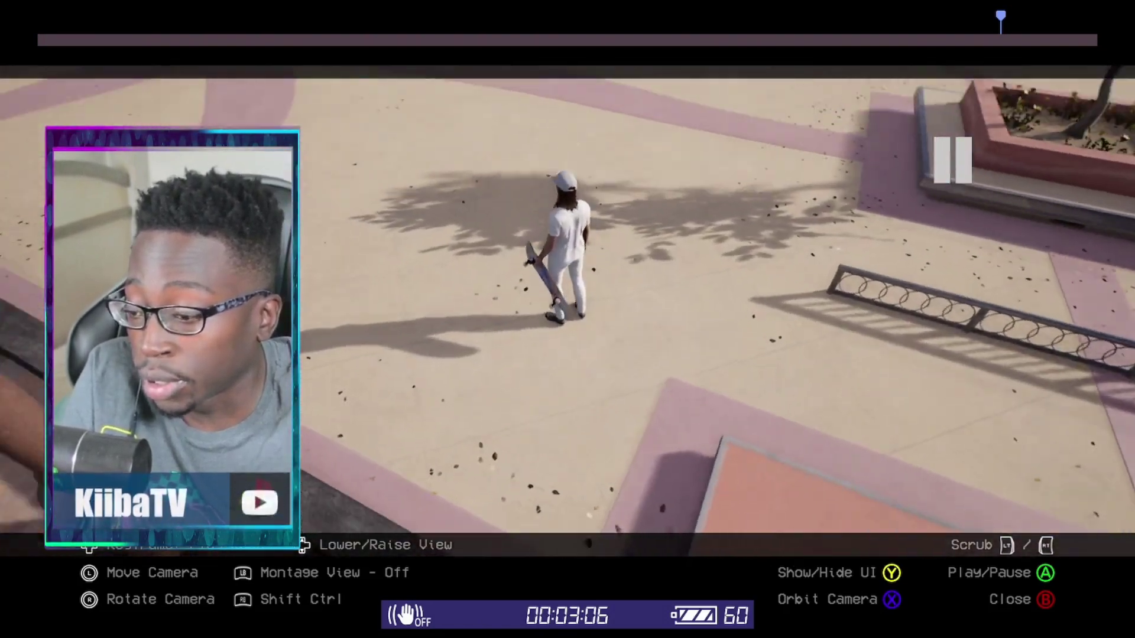
key(x)
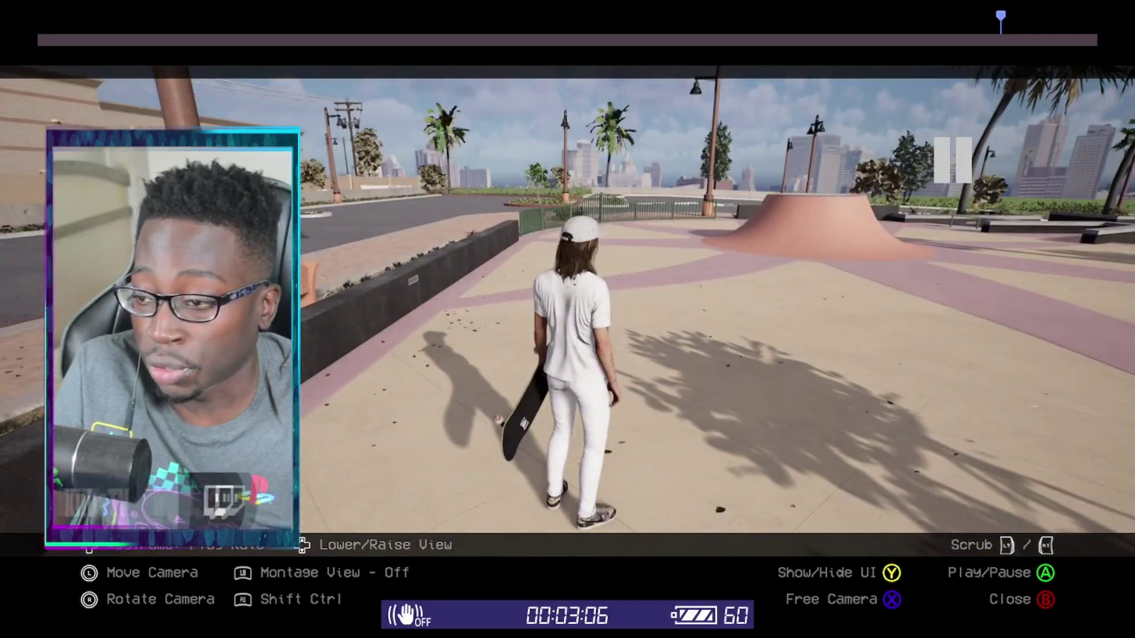
key(Tab)
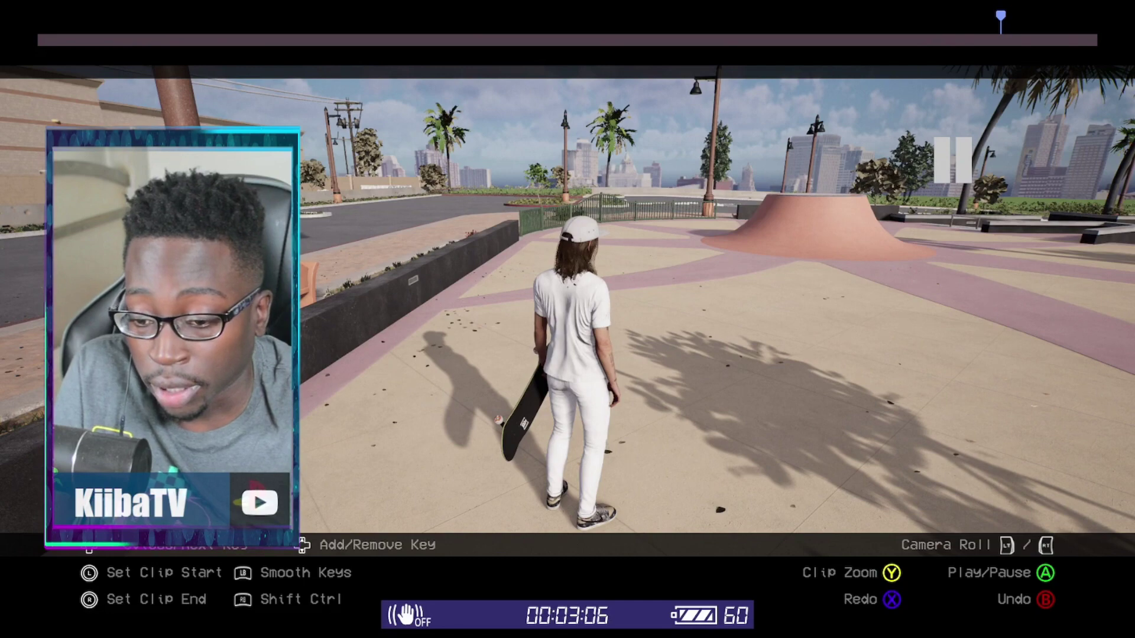
key(Escape)
Rewind the replay to 00:02:47 in Orbit Camera mode, pause it, and set the clip start there
key(Left)
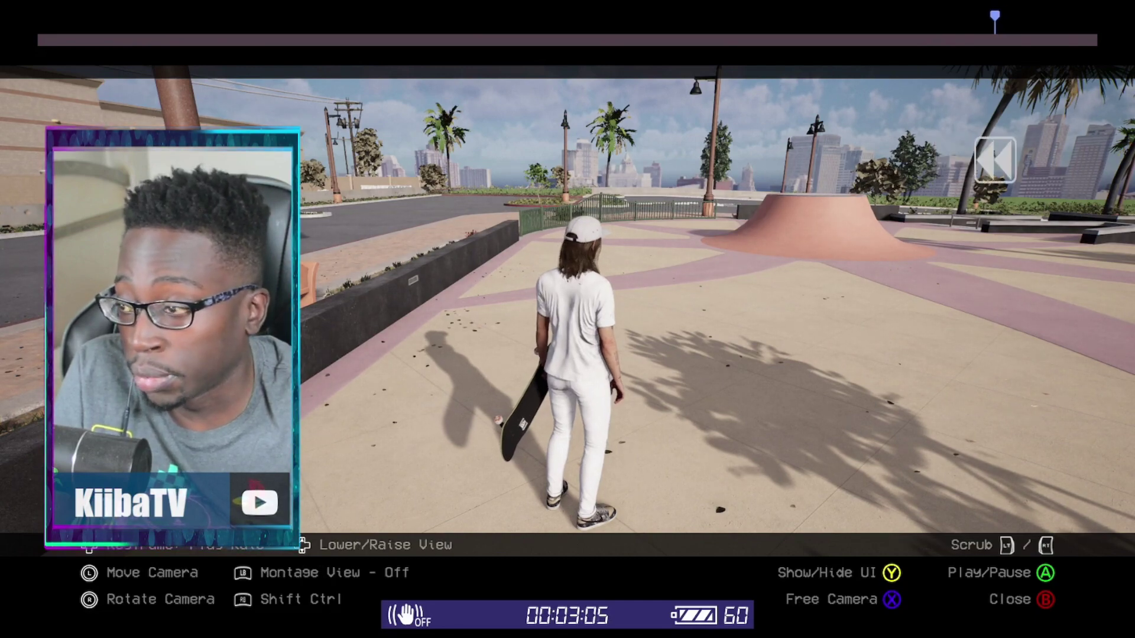
key(x)
key(x)
key(x)
key(x)
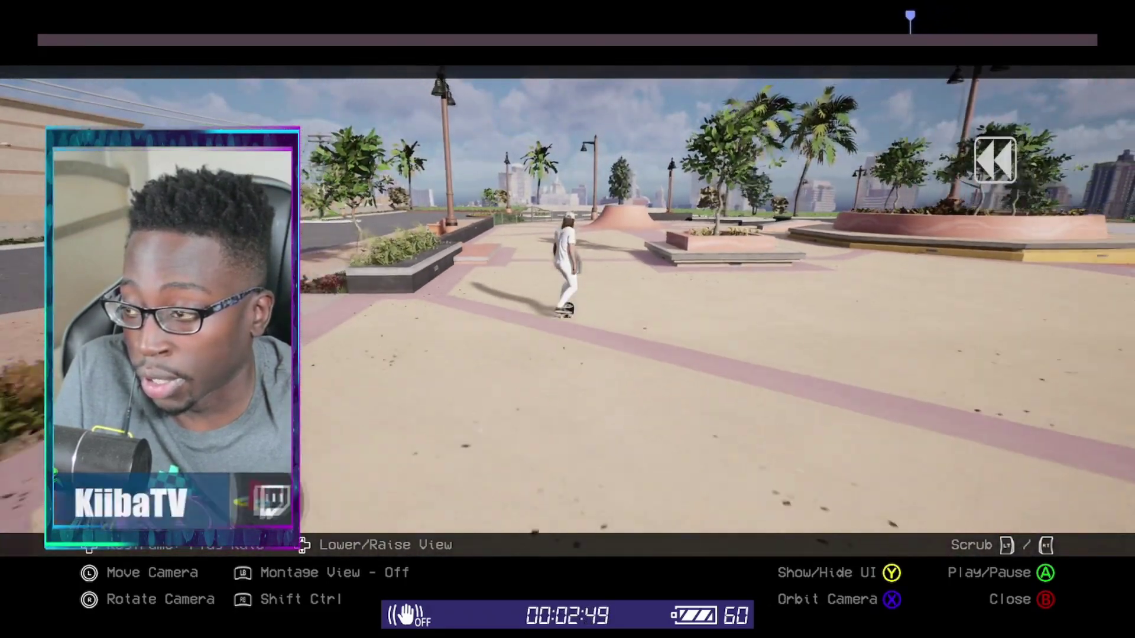
key(a)
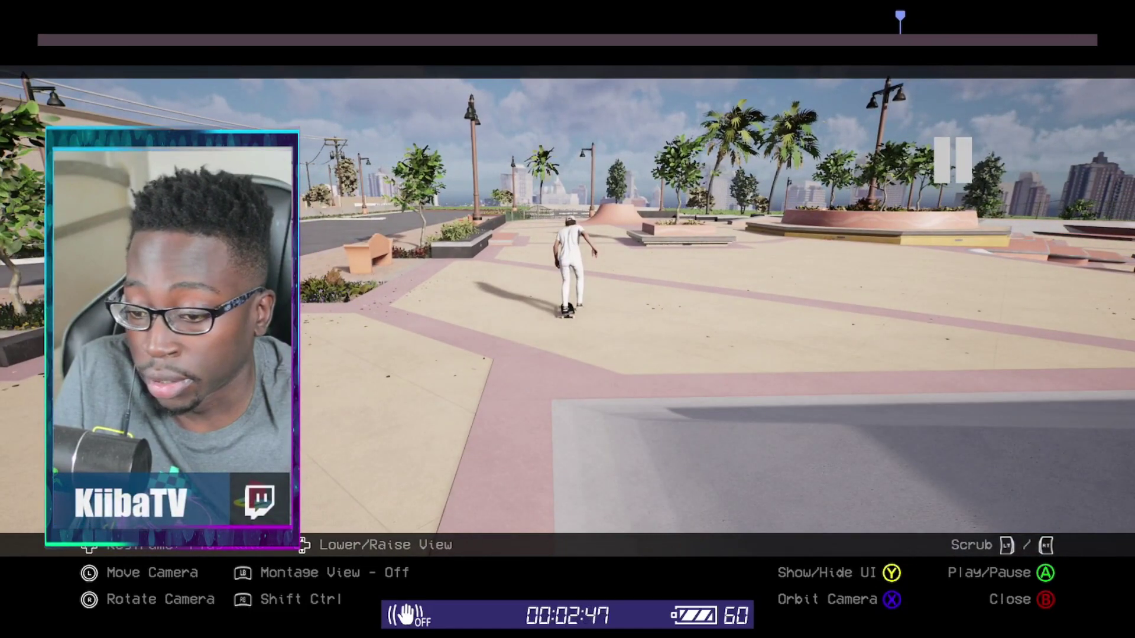
key(RB)
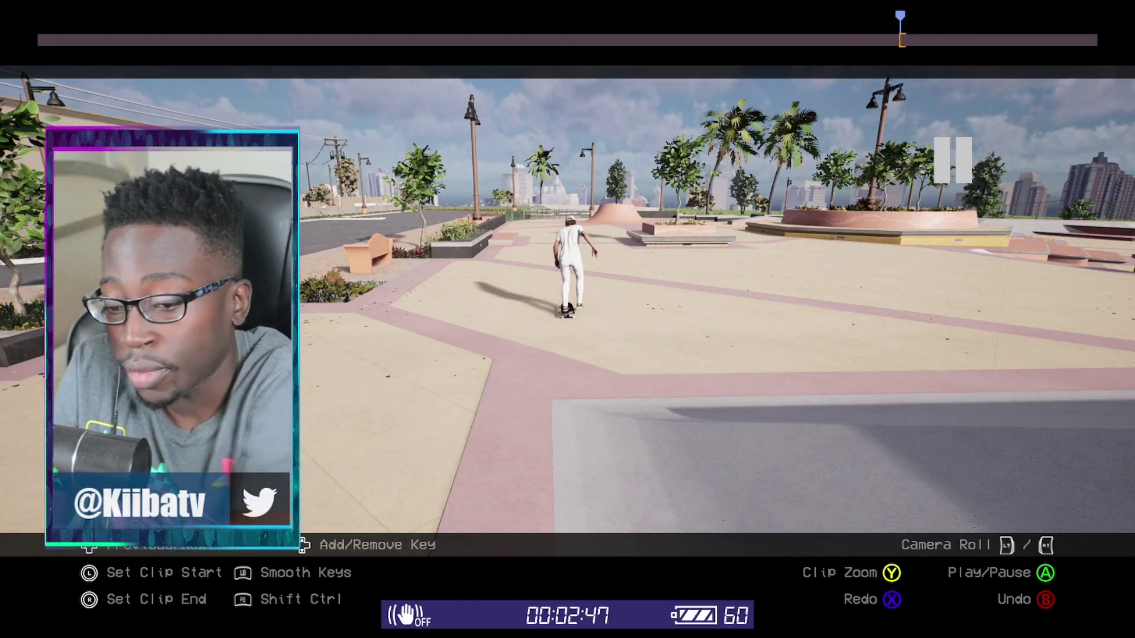
key(Escape)
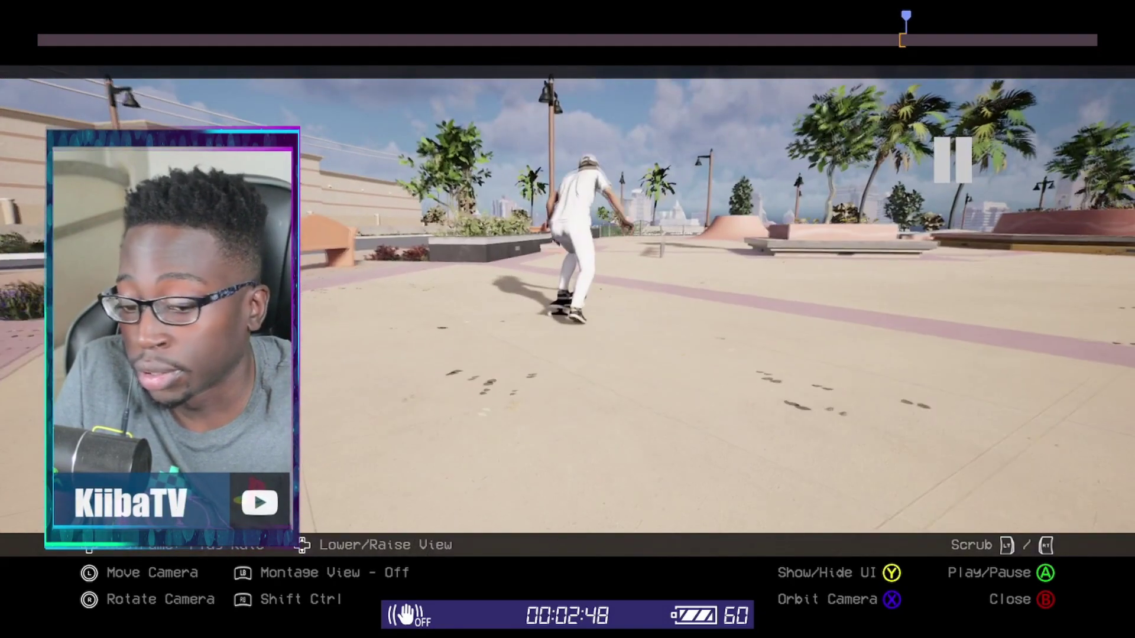
Advance the replay to 00:02:56 and set the clip end there
key(Right)
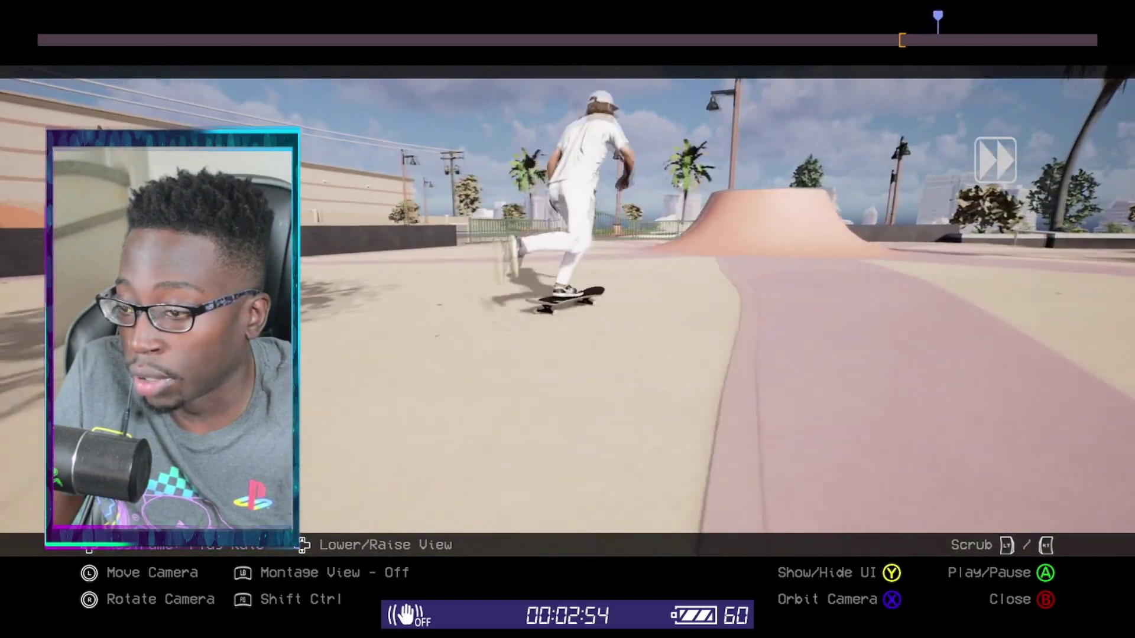
key(shift)
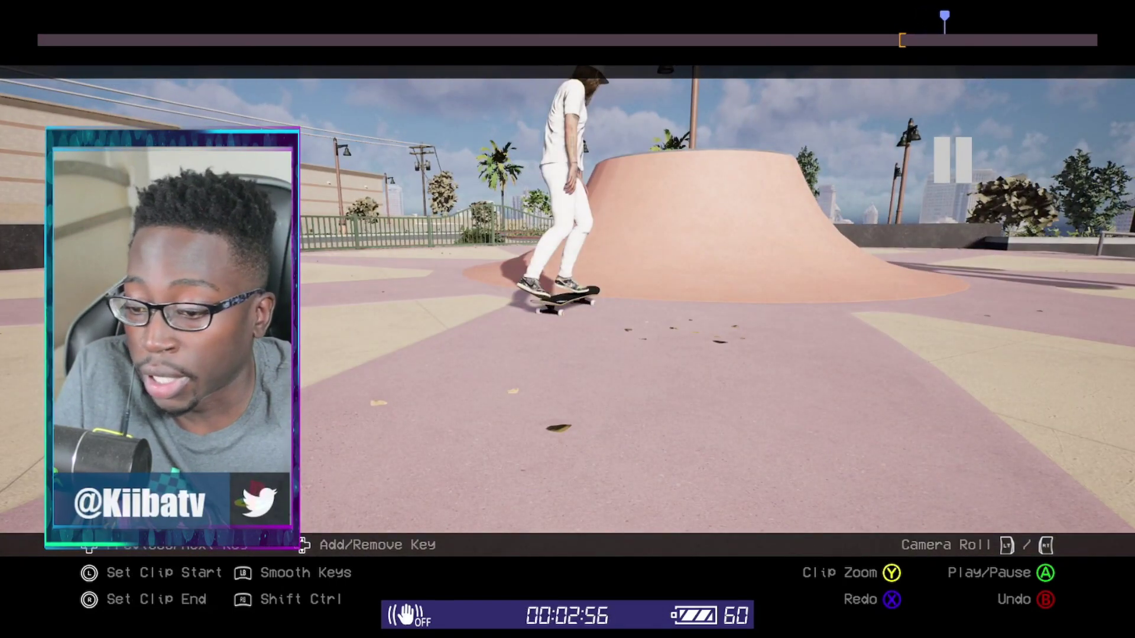
key(Escape)
Scrub within the marked clip and zoom the timeline to its start and end brackets
key(Left)
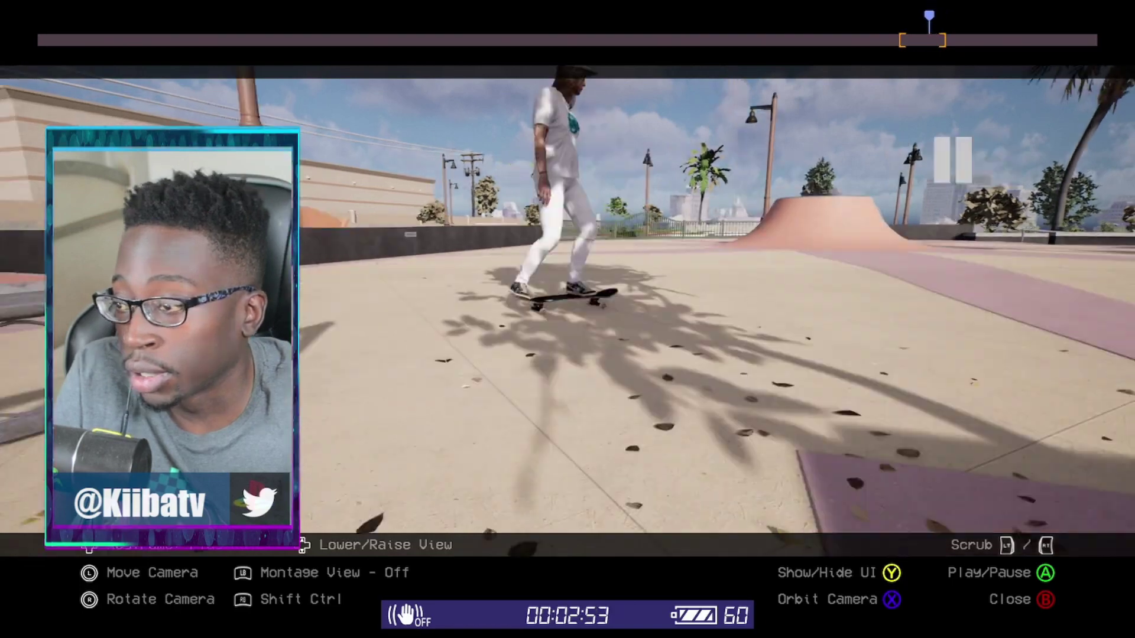
key(Right)
key(Right)
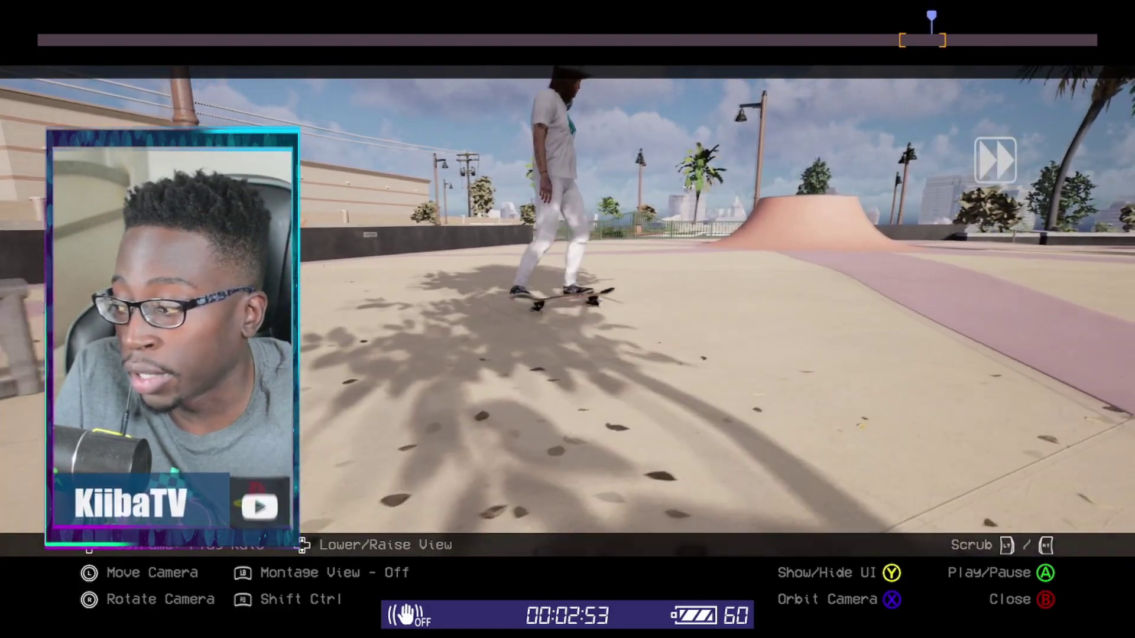
key(shift)
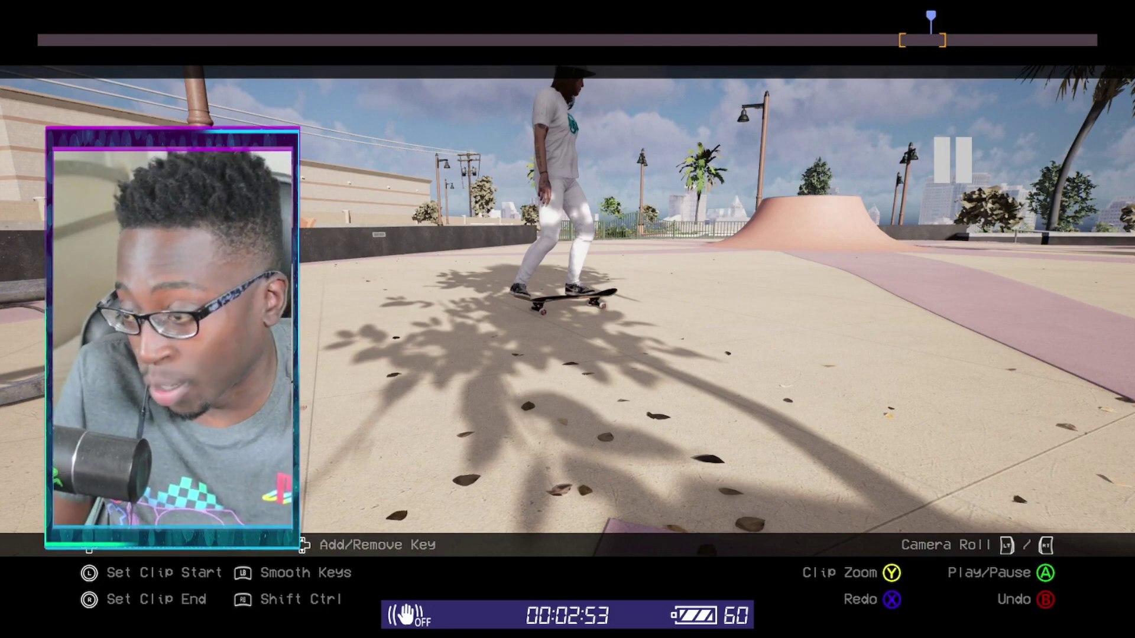
Choose the Camera keyframe type, frame a low, wide Free Camera shot of the skater, and add a keyframe at the clip start
key(Left)
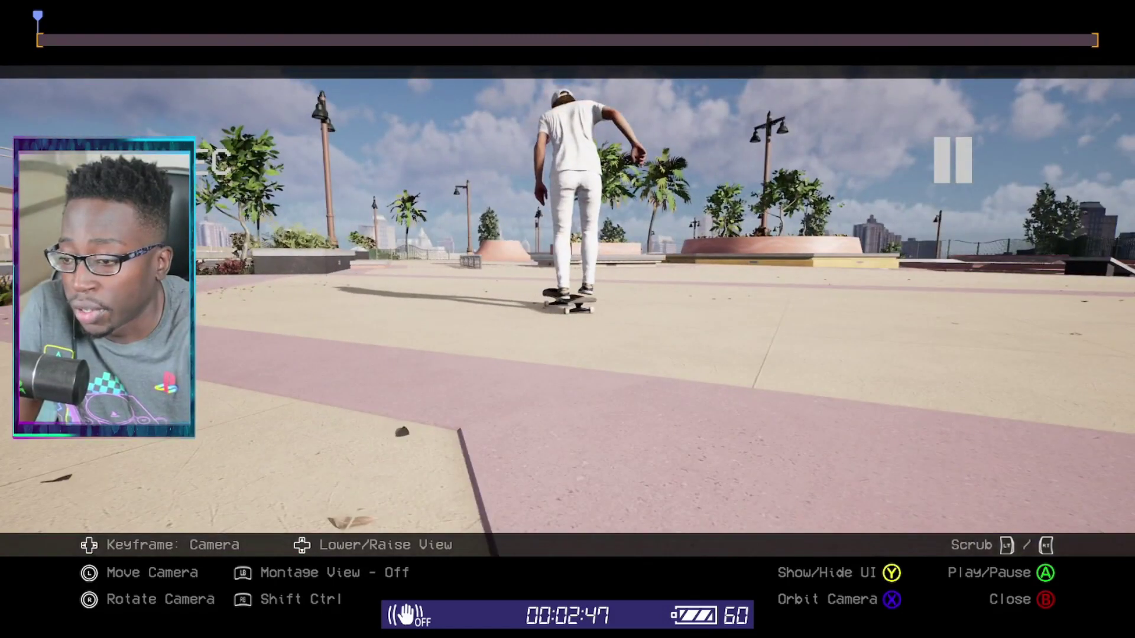
key(x)
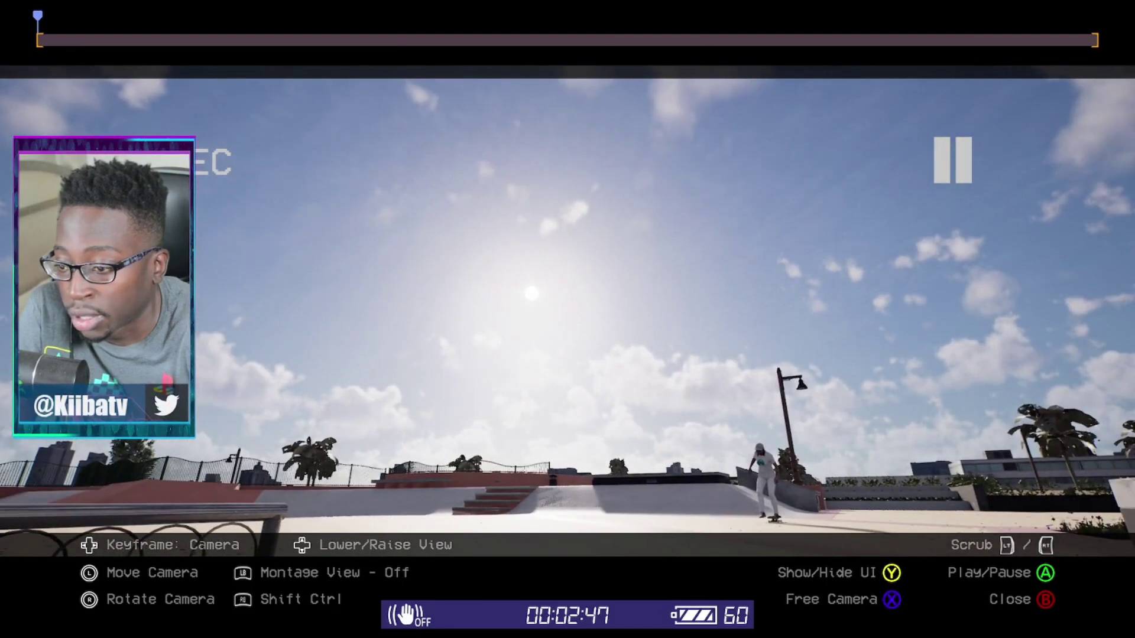
key(shift+Up)
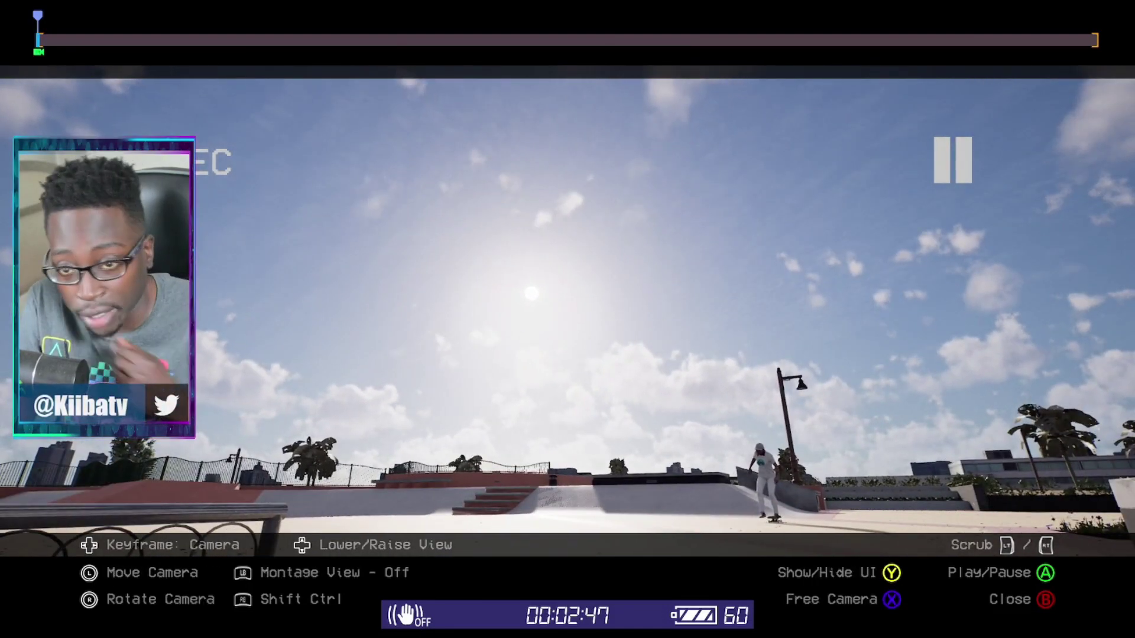
Scrub ahead to 00:02:48 to preview the skater's approach and return to the clip start at 00:02:47
key(Right)
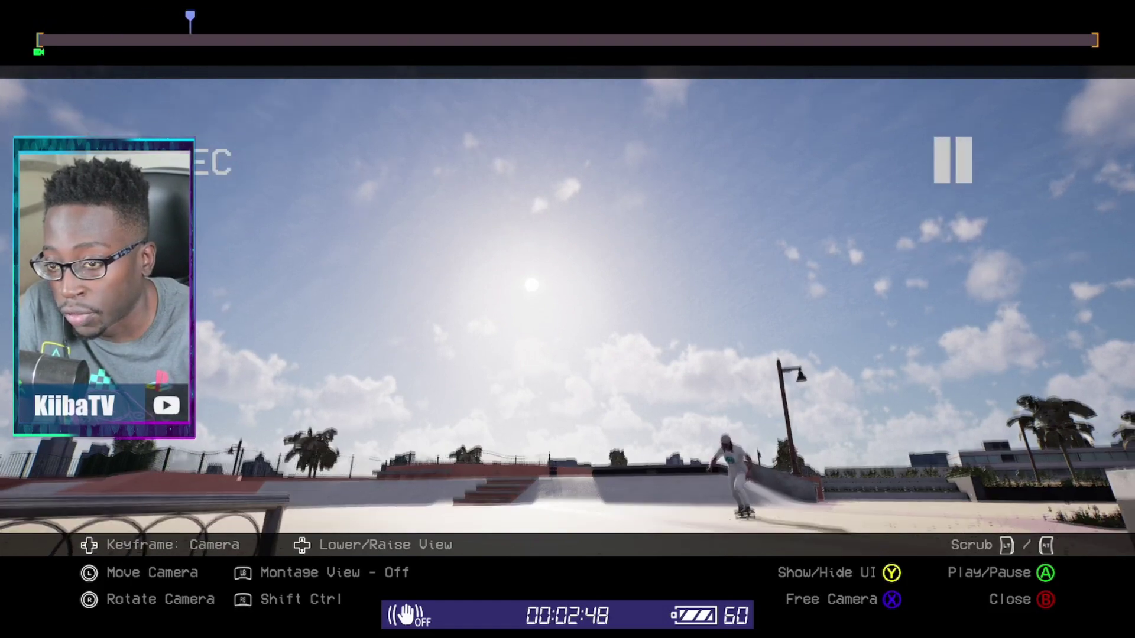
key(Right)
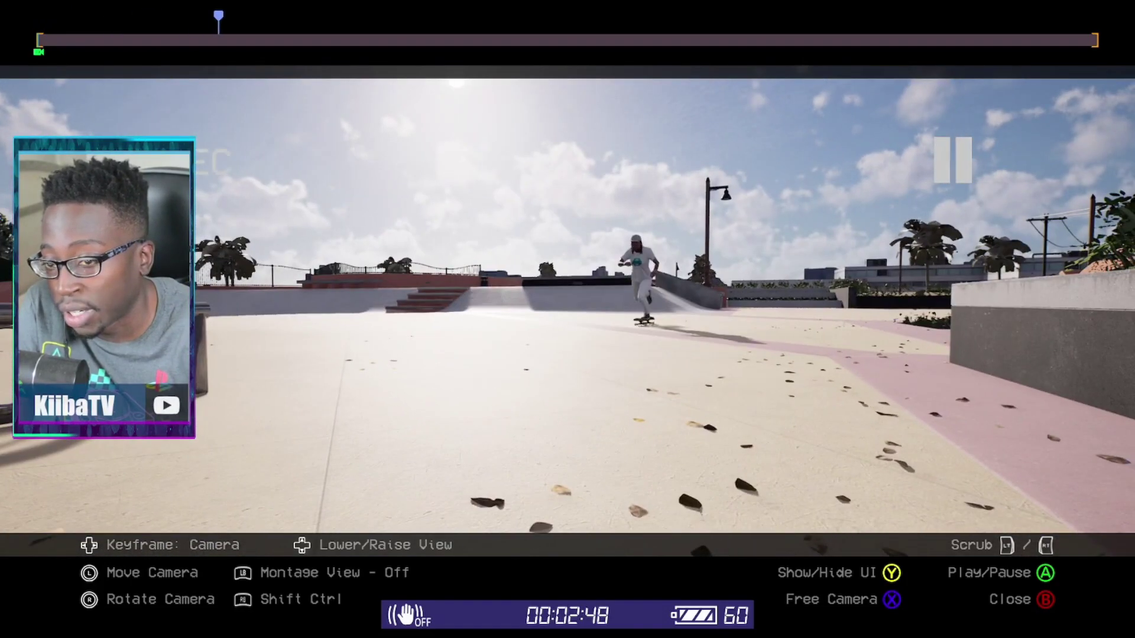
key(Left)
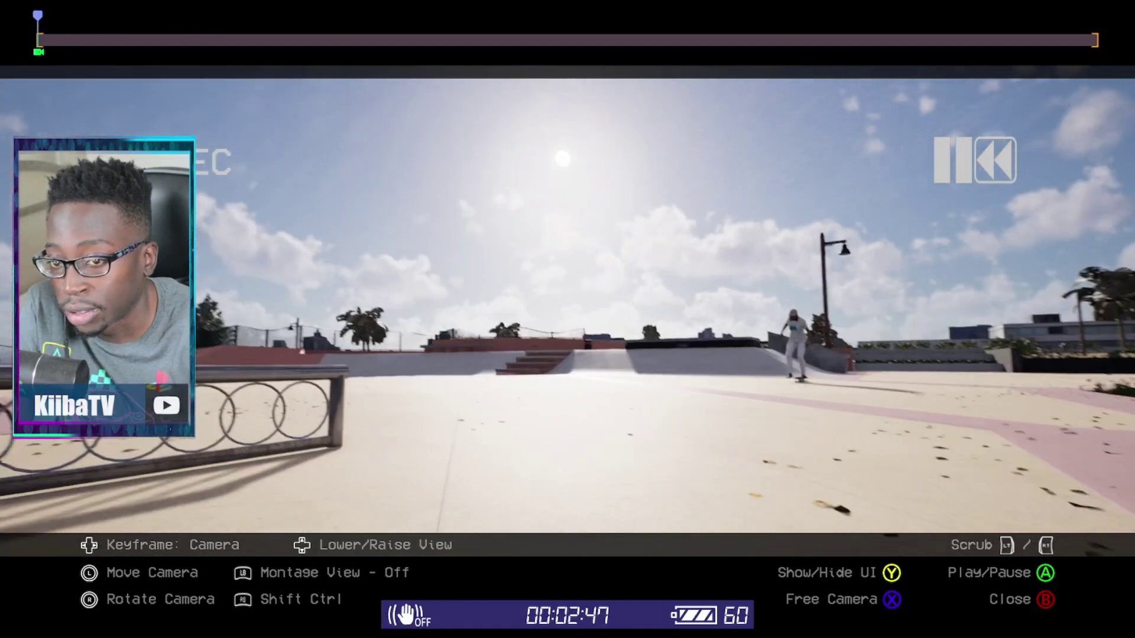
Re-frame the keyframe at the clip start by aiming the camera up at the sky and tilting it with Camera Roll
key(shift)
key(Down)
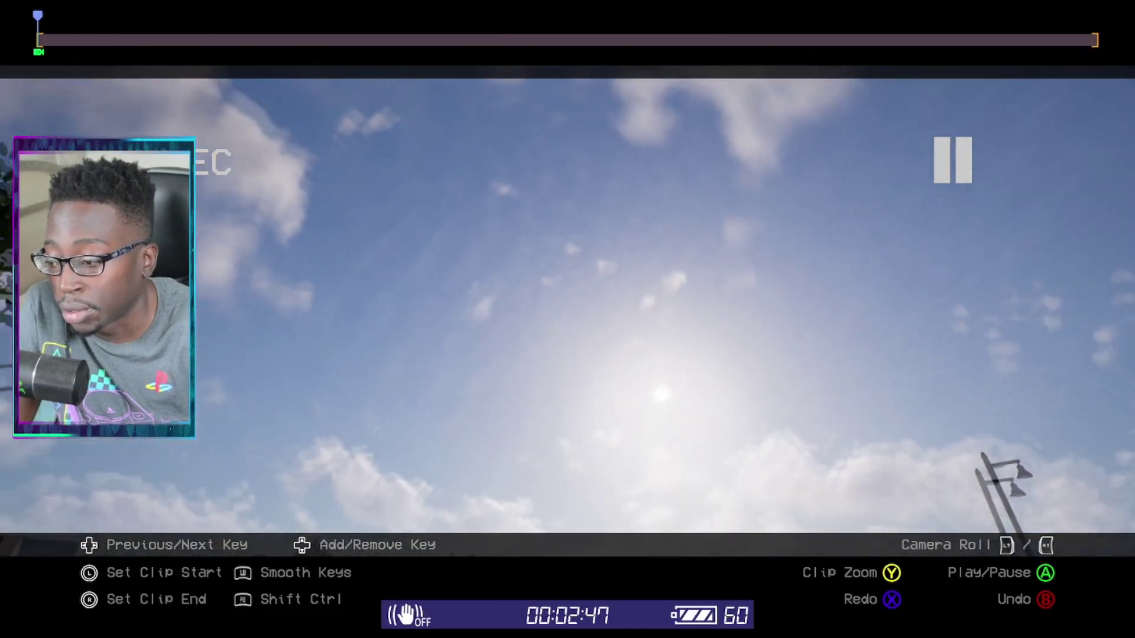
key(Up)
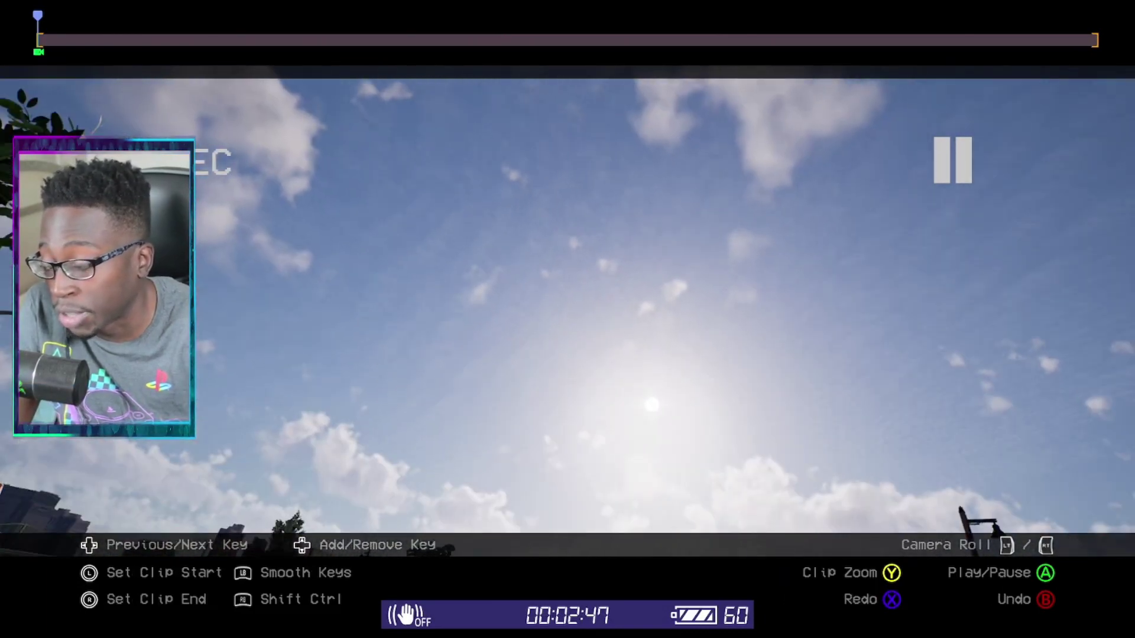
key(Down)
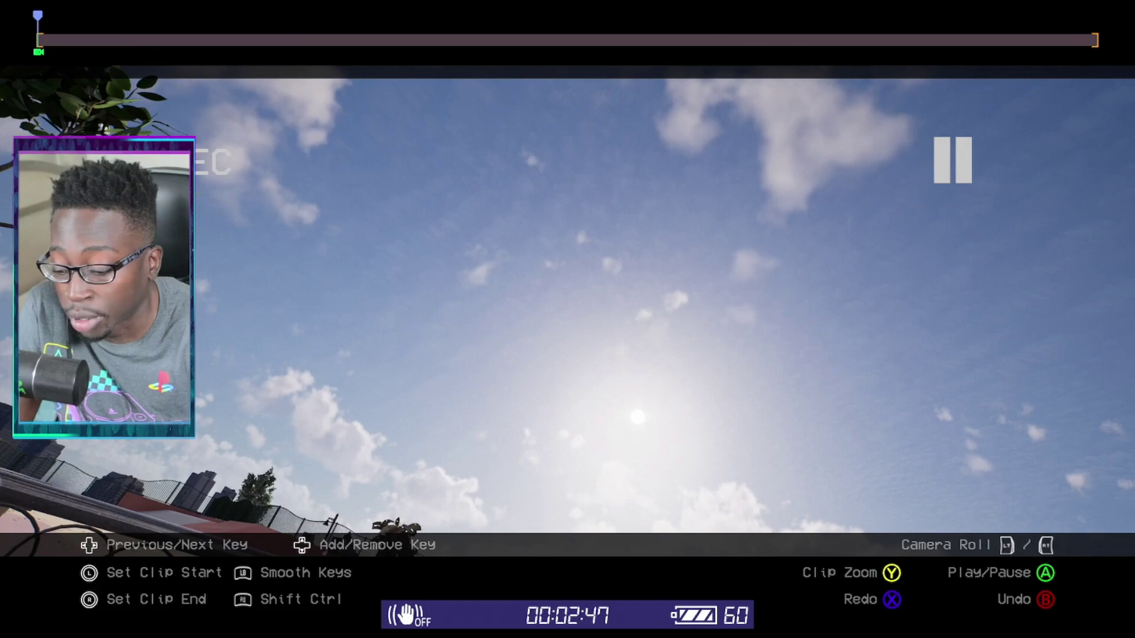
key(Right)
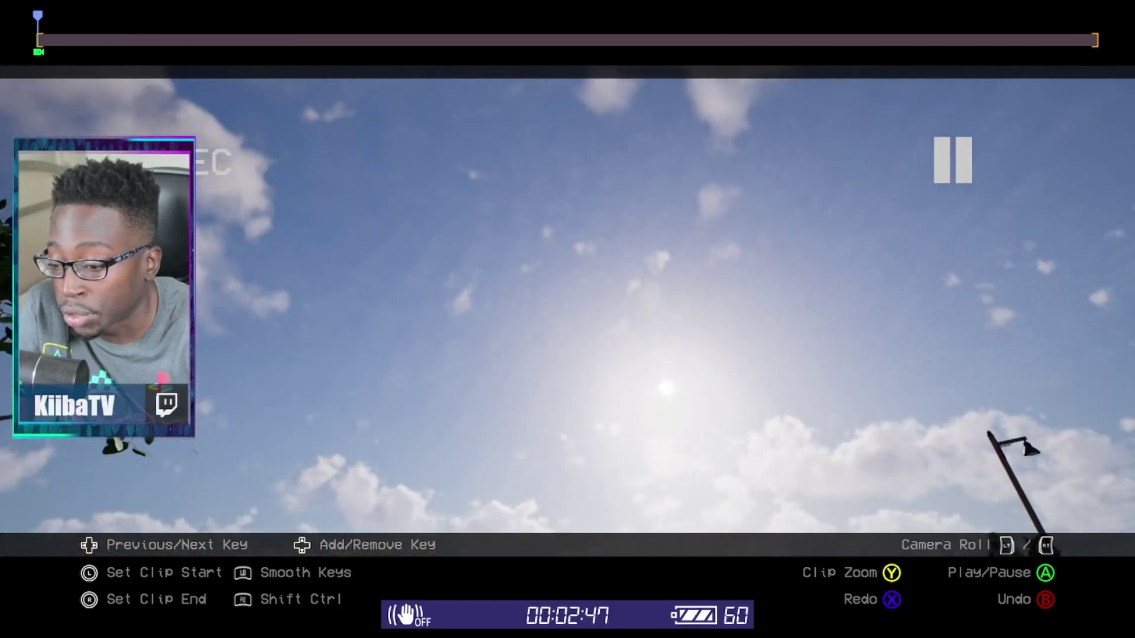
key(Right)
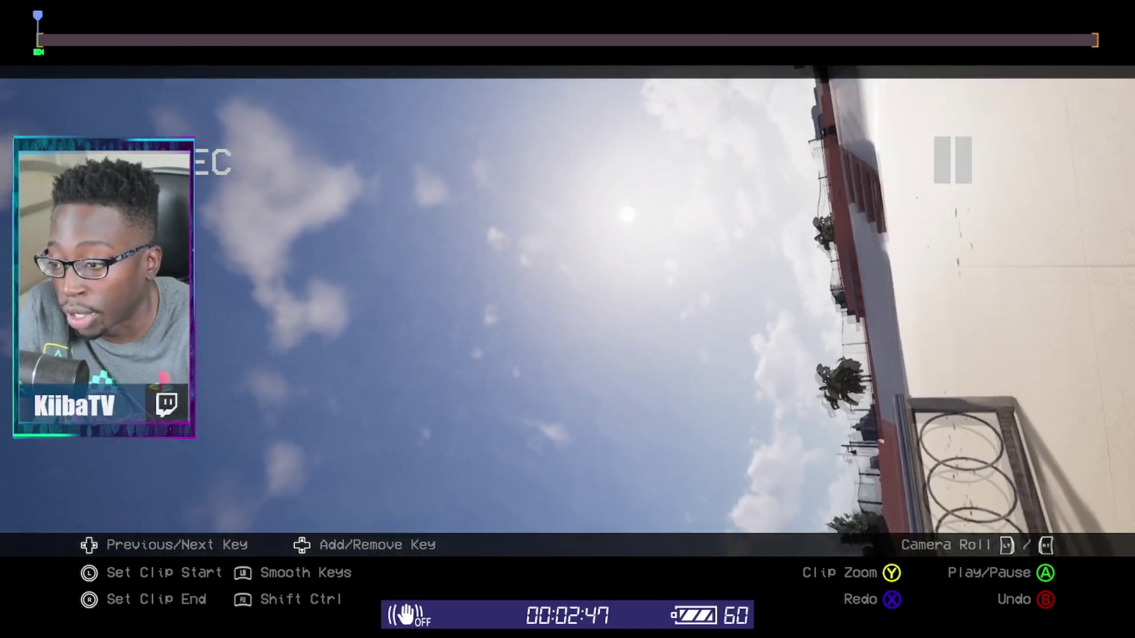
key(Right)
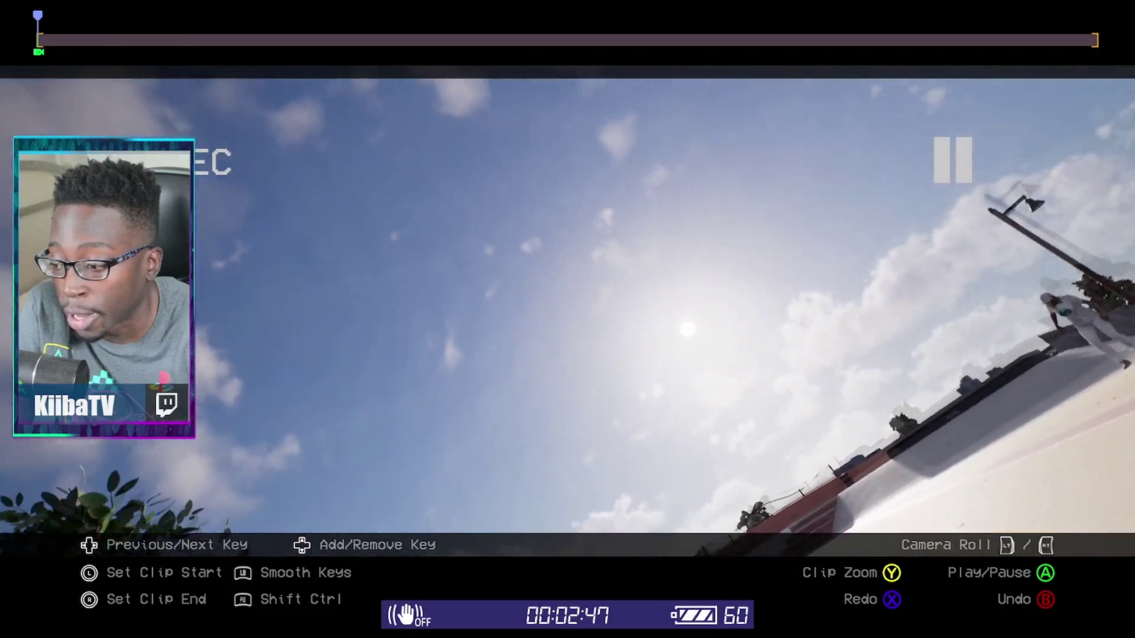
key(shift)
Add camera keyframes at 00:02:49 and 00:02:50 with level shots of the skater approaching the rail
key(e)
key(shift)
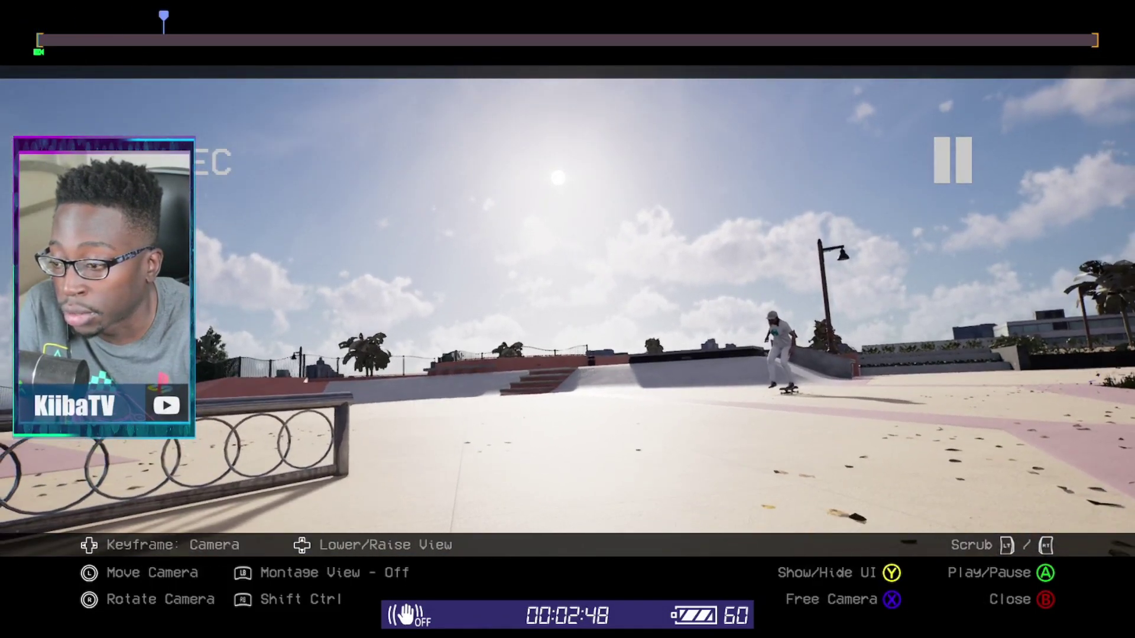
key(Right)
key(shift)
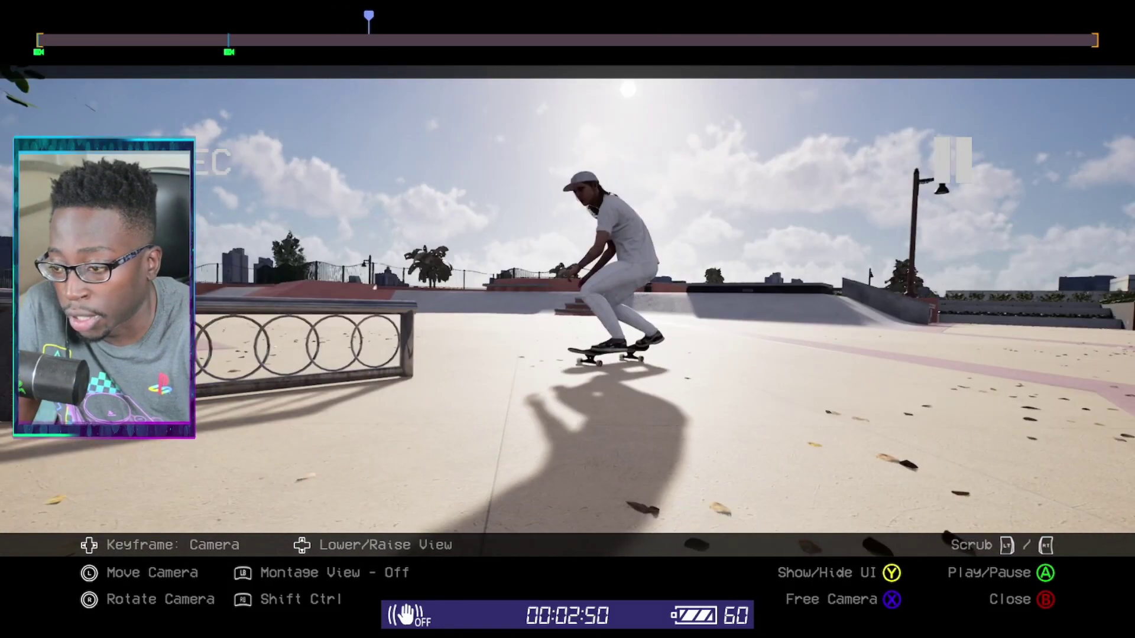
key(shift+Up)
Re-frame the skater popping and landing on the rail, adding camera keyframes at 00:02:50 and 00:02:51
key(e)
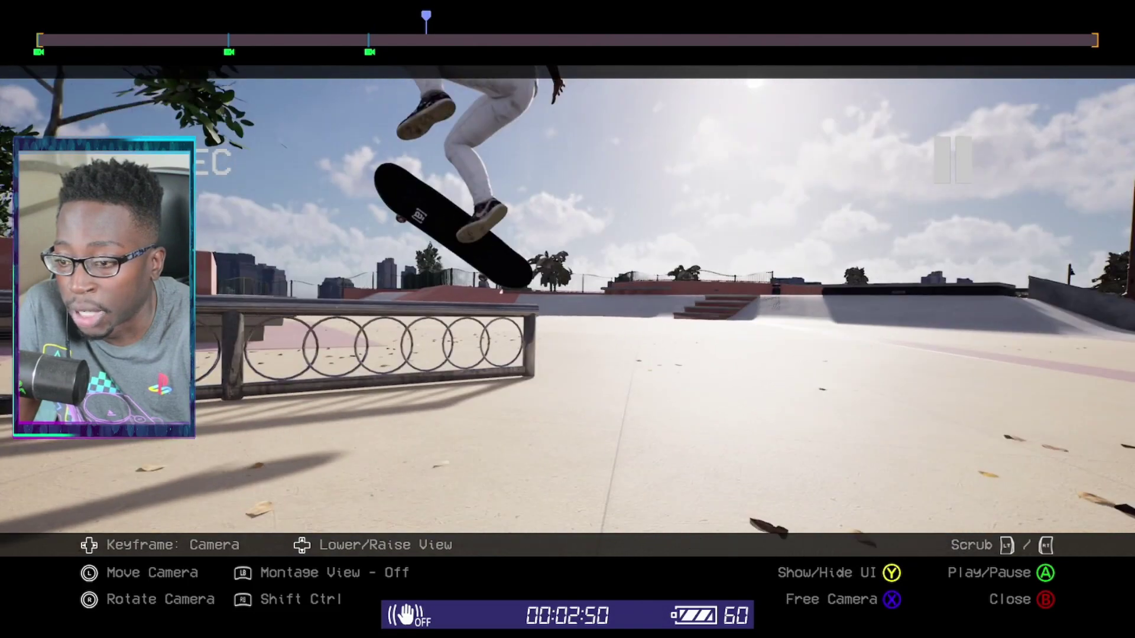
key(e)
key(q)
key(Right)
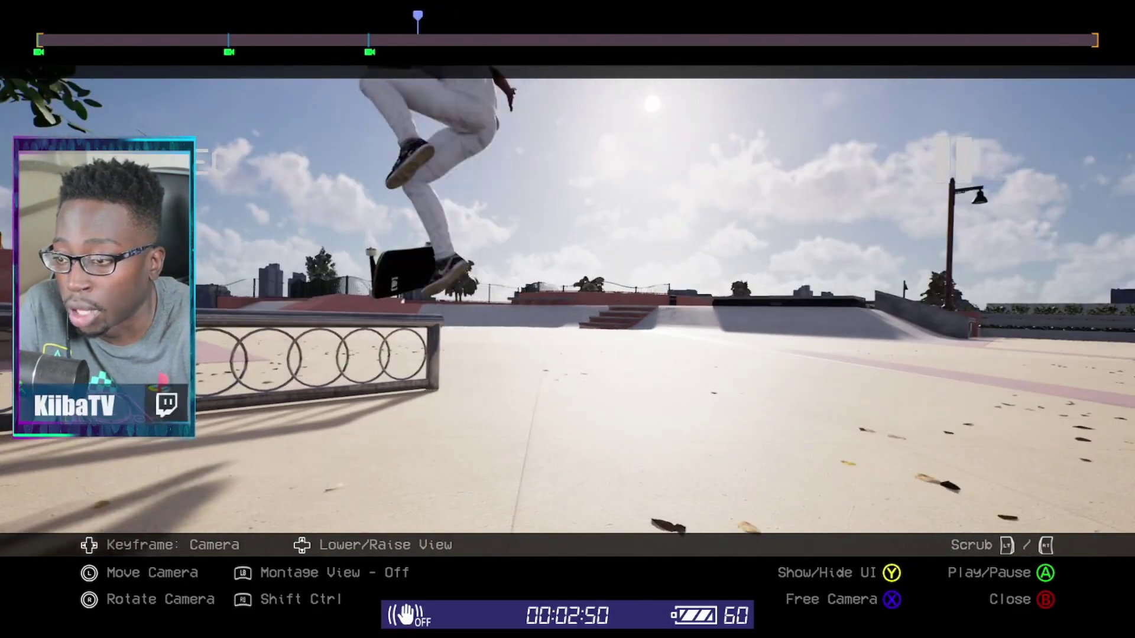
key(q)
key(shift)
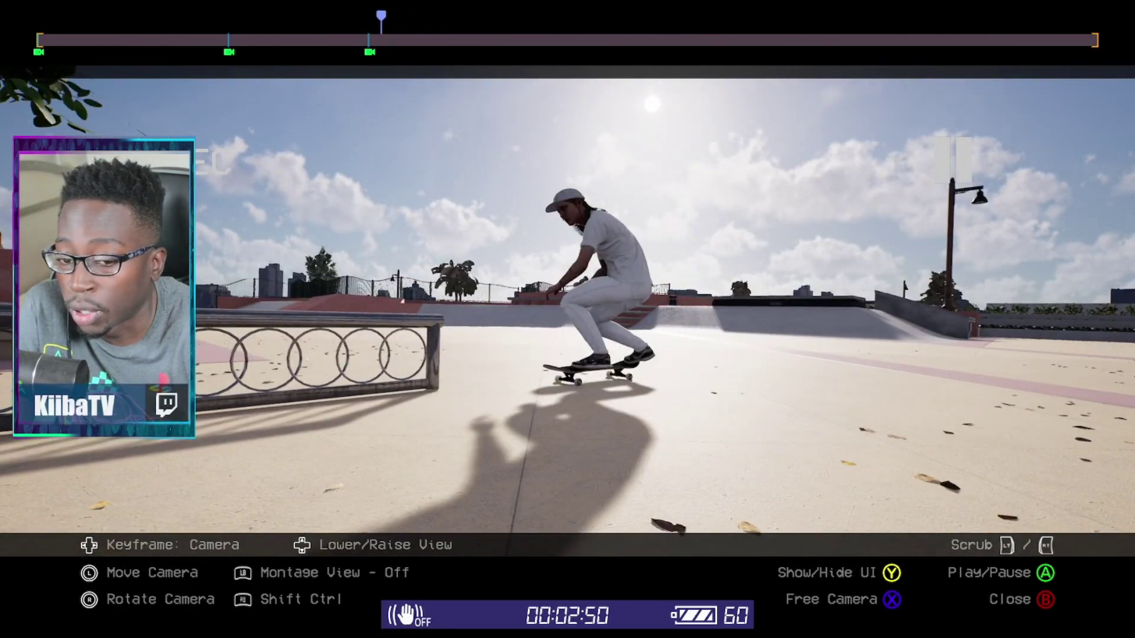
key(e)
key(e)
key(Left)
key(Up)
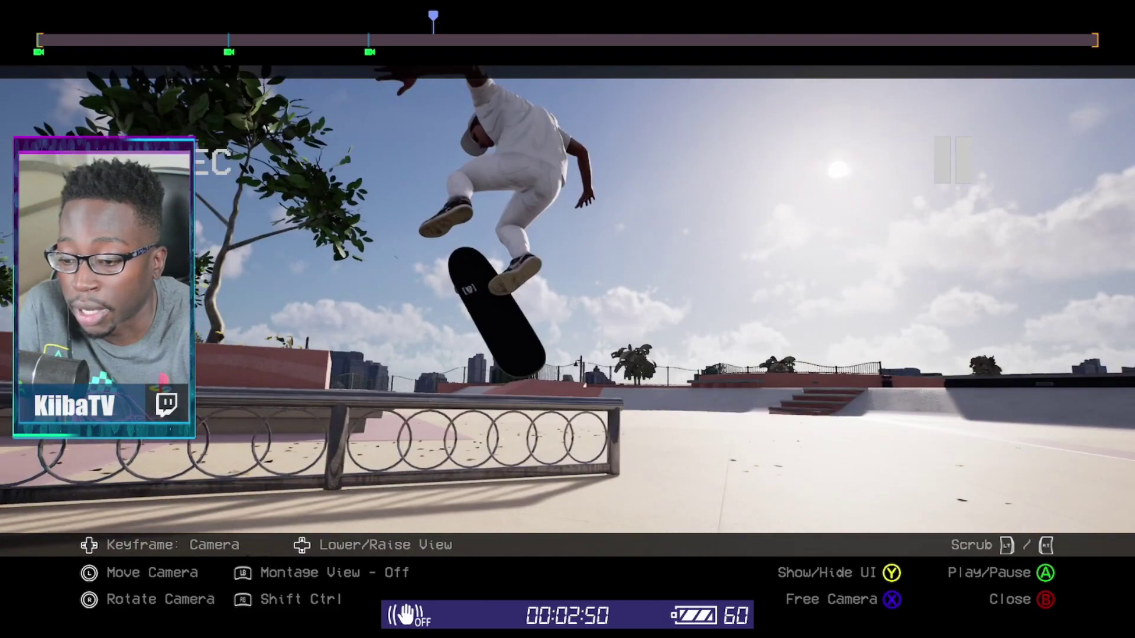
key(e)
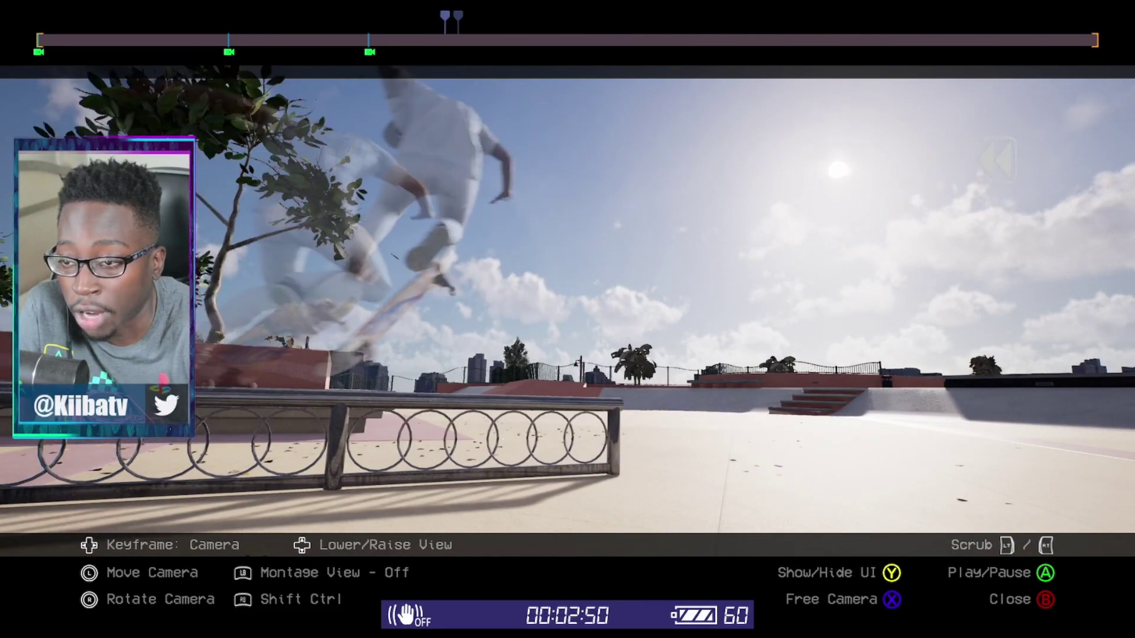
key(q)
key(shift)
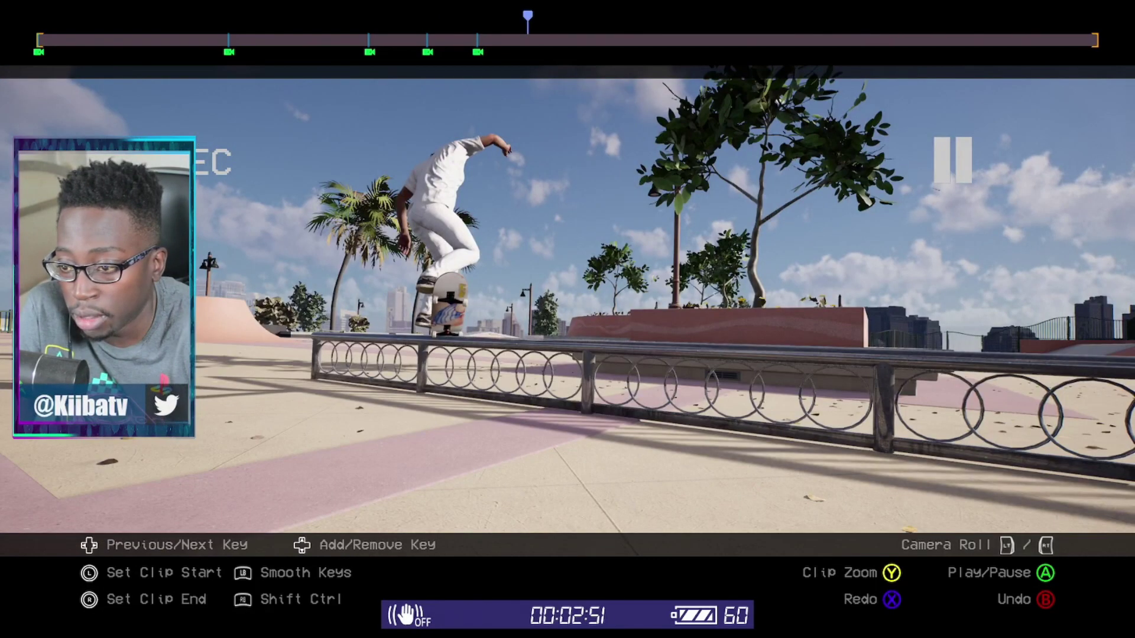
Add camera keyframes following the skater from the rail grind at 00:02:51 through to the clip end
key(Up)
key(c)
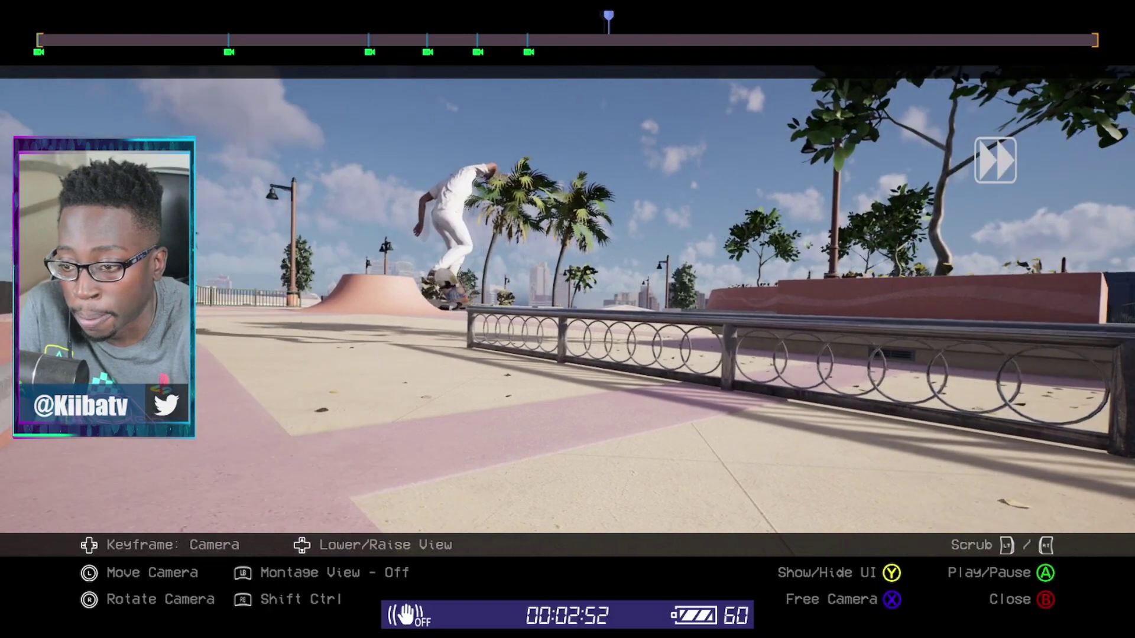
key(shift)
key(Up)
key(e)
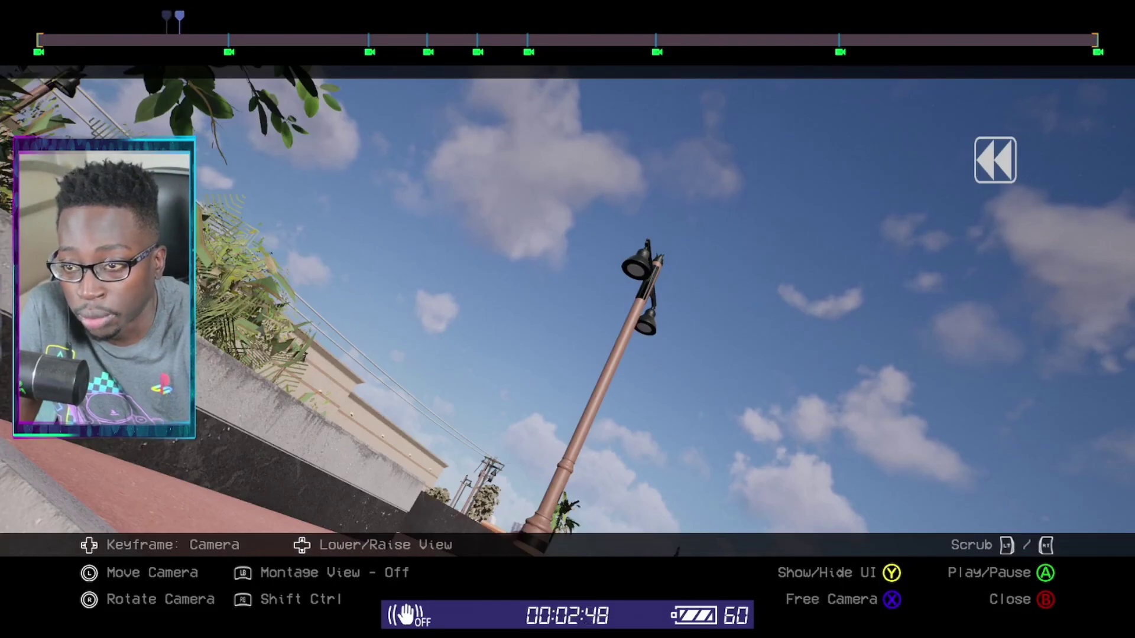
Scrub back and forth through the opening of the clip with Montage View off and examine the camera views
key(Right)
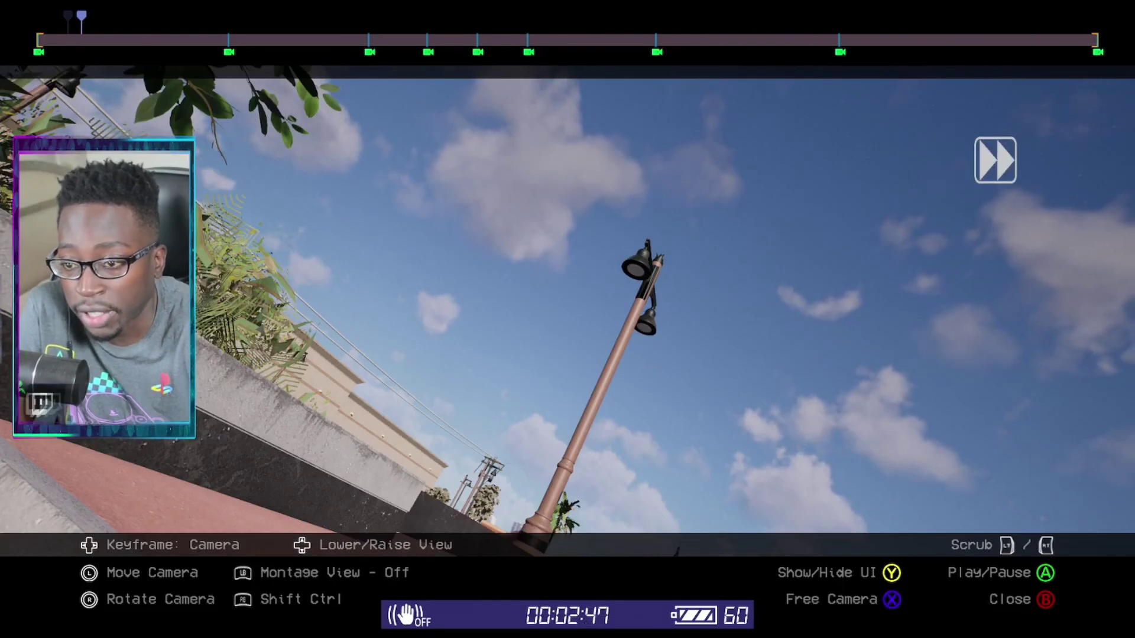
key(Left)
key(Right)
key(Left)
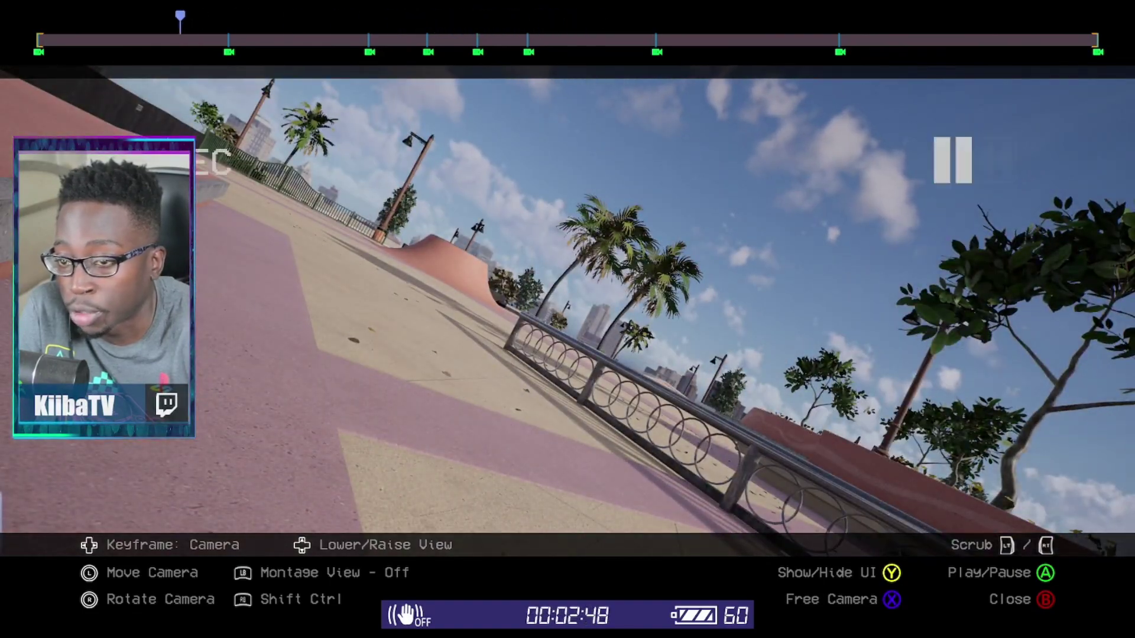
key(Right)
key(Left)
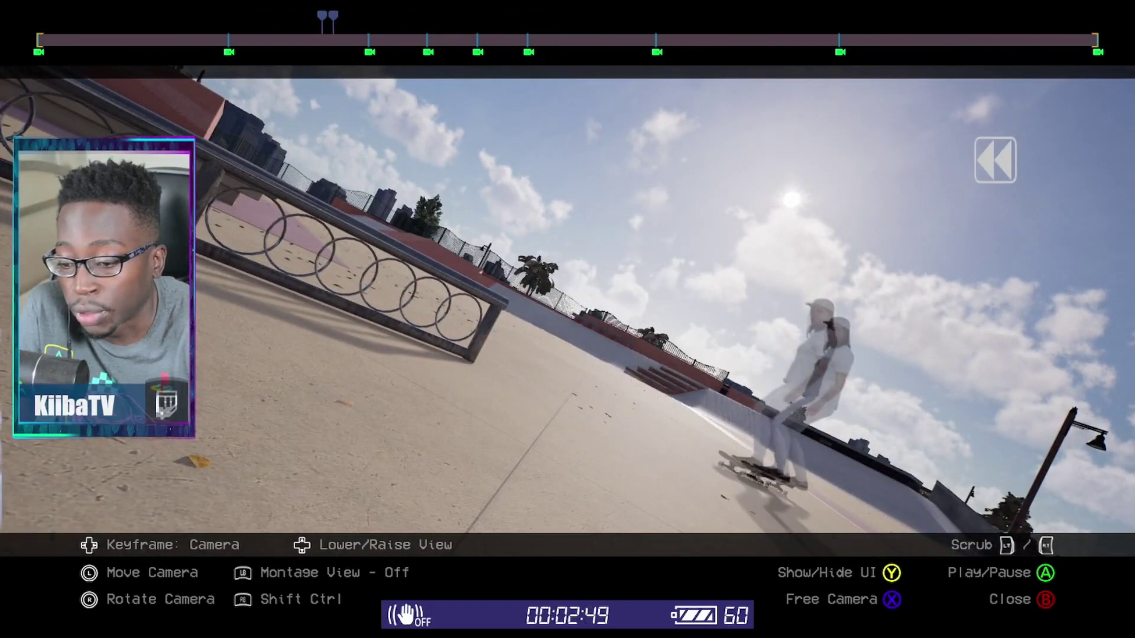
key(Right)
key(Left)
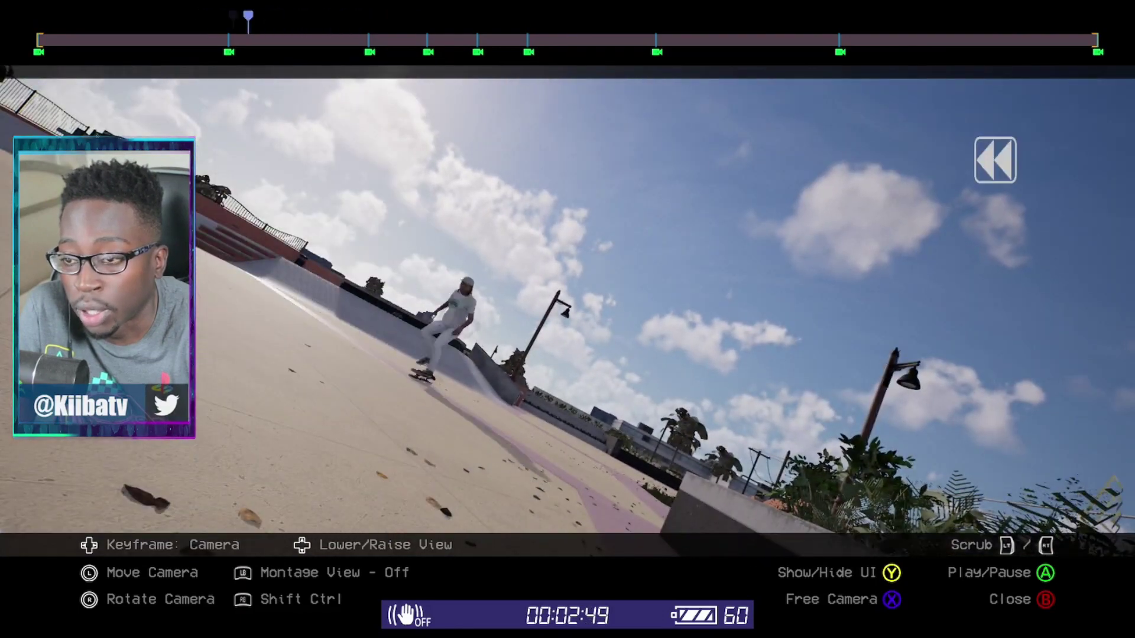
Turn Montage View on and preview the keyframed camera movement from the clip start
key(q)
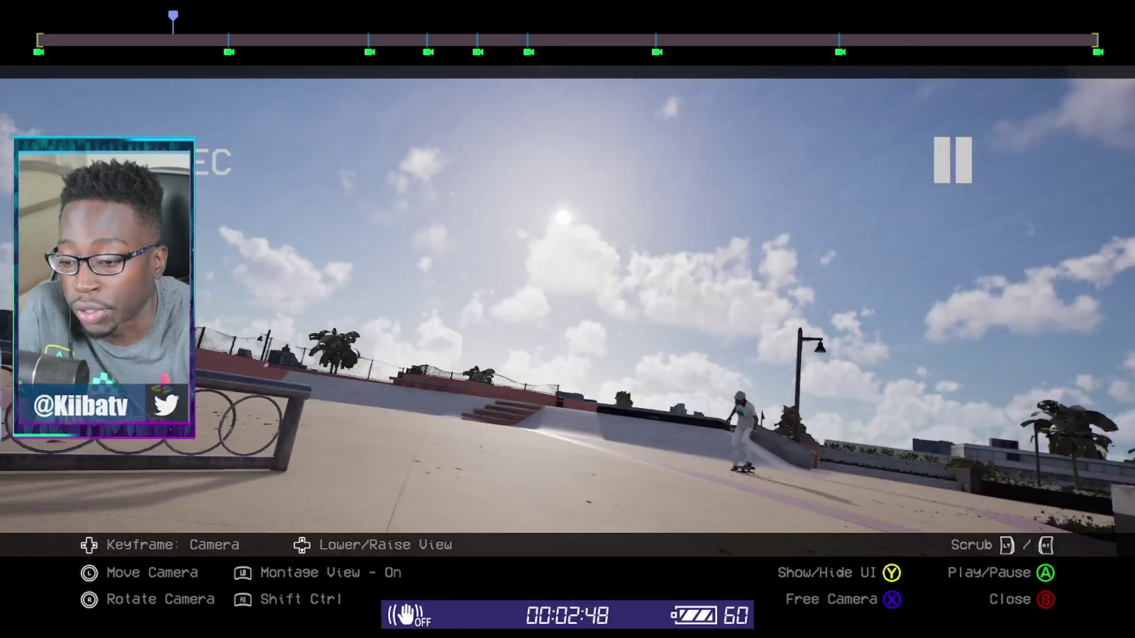
key(Left)
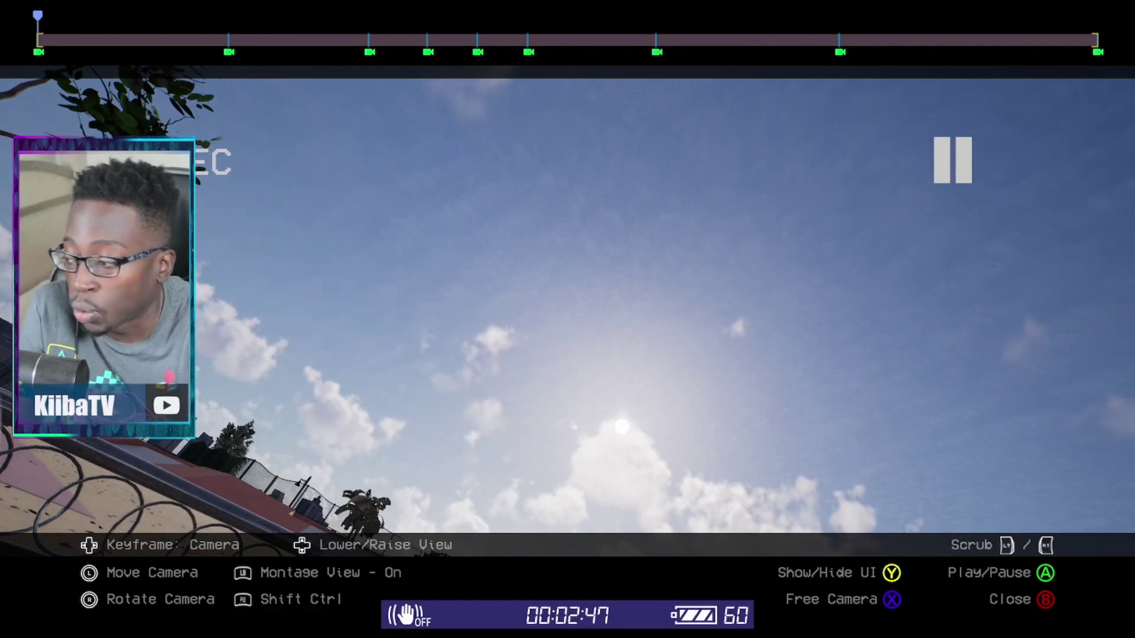
key(y)
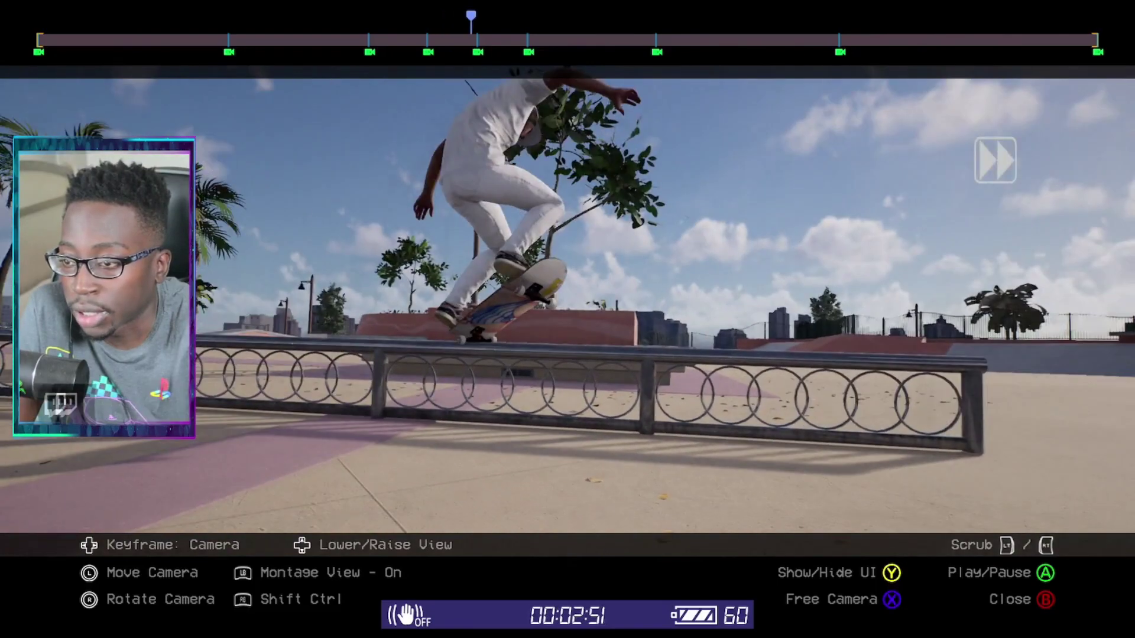
Pause at 00:02:51 and compare the shots at the neighbouring camera keyframes along the rail grind
key(space)
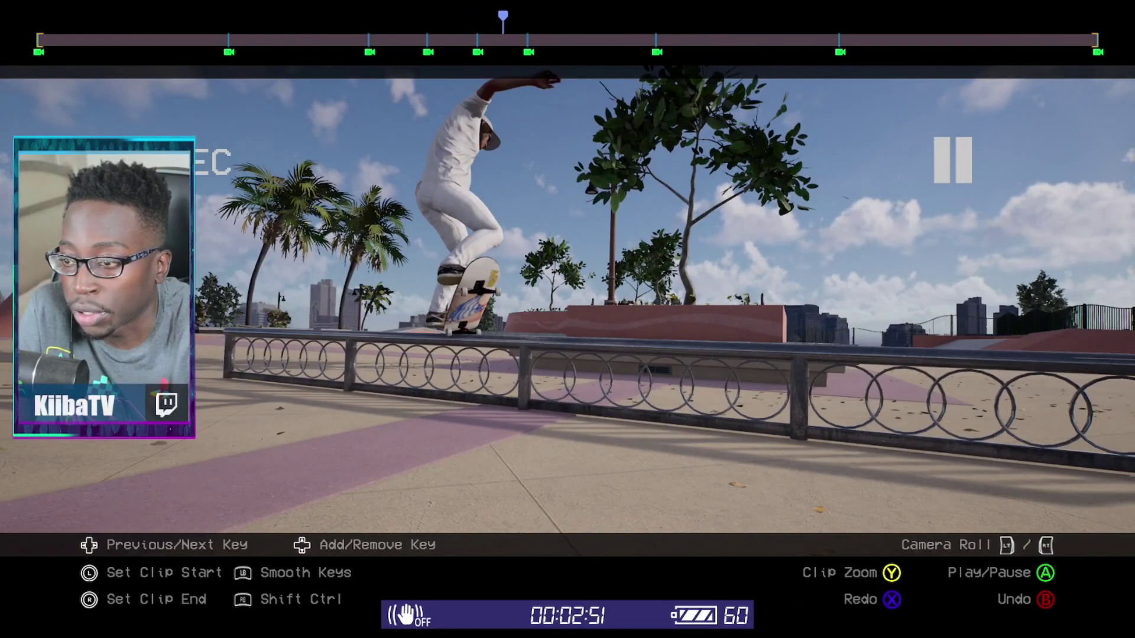
key(Left)
key(Left)
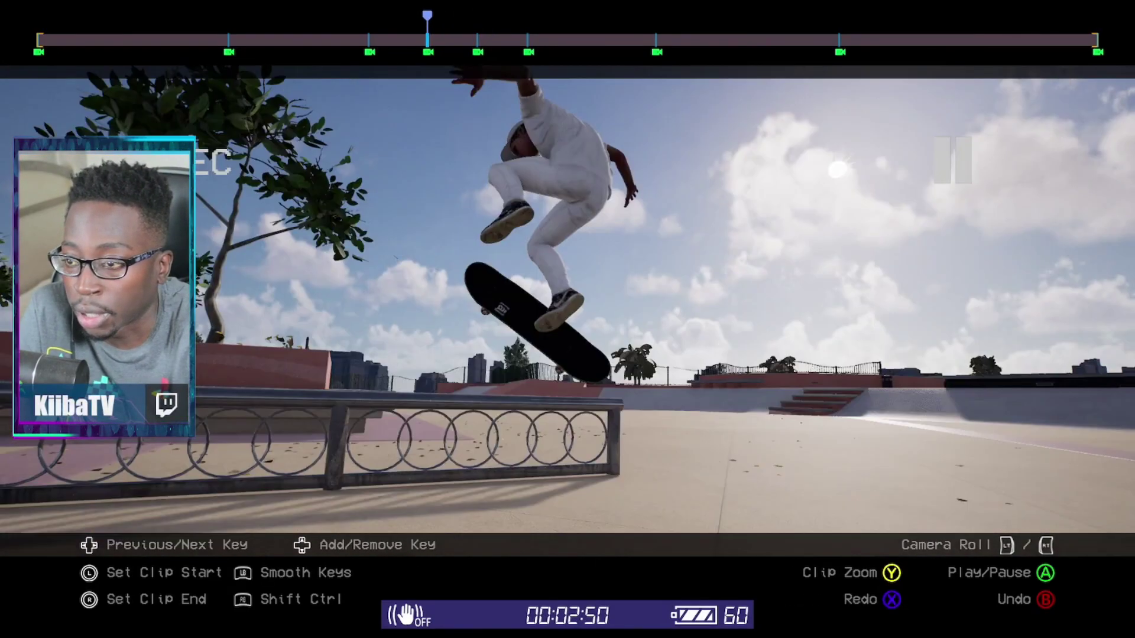
key(Right)
key(Right)
key(Left)
key(Right)
key(Left)
key(Right)
key(Left)
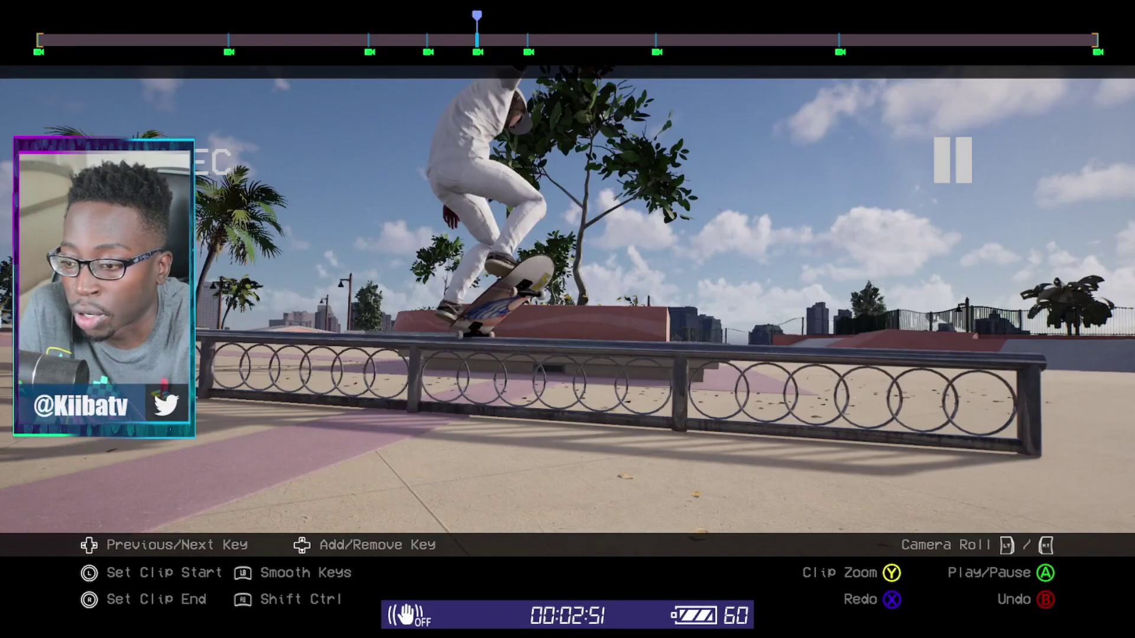
key(Right)
key(Left)
key(Right)
key(Left)
key(Right)
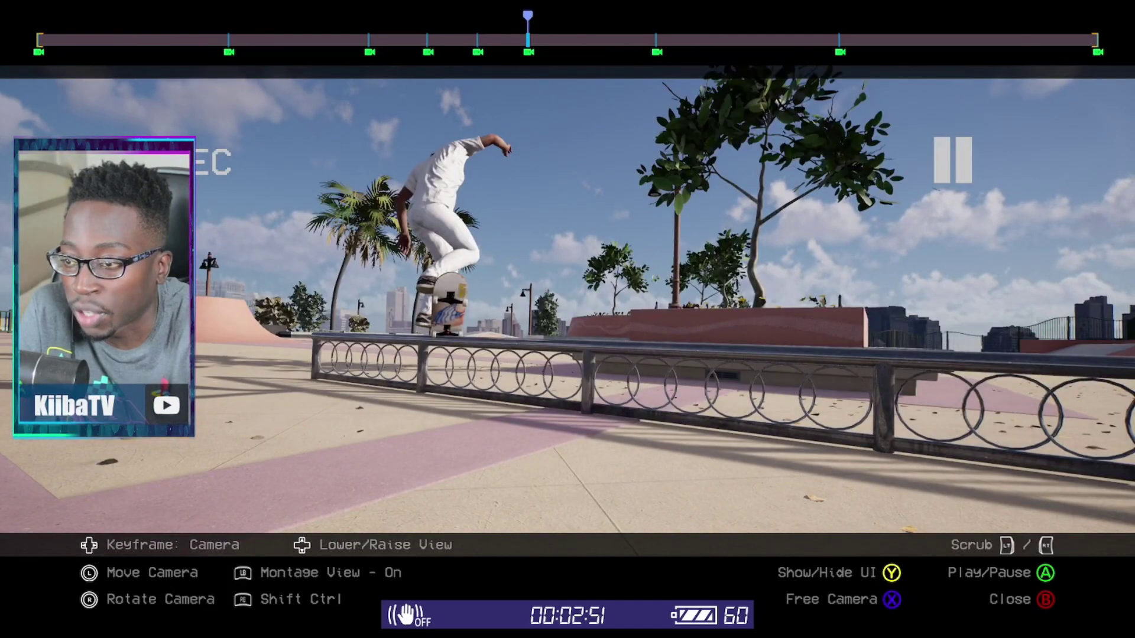
key(Right)
key(Left)
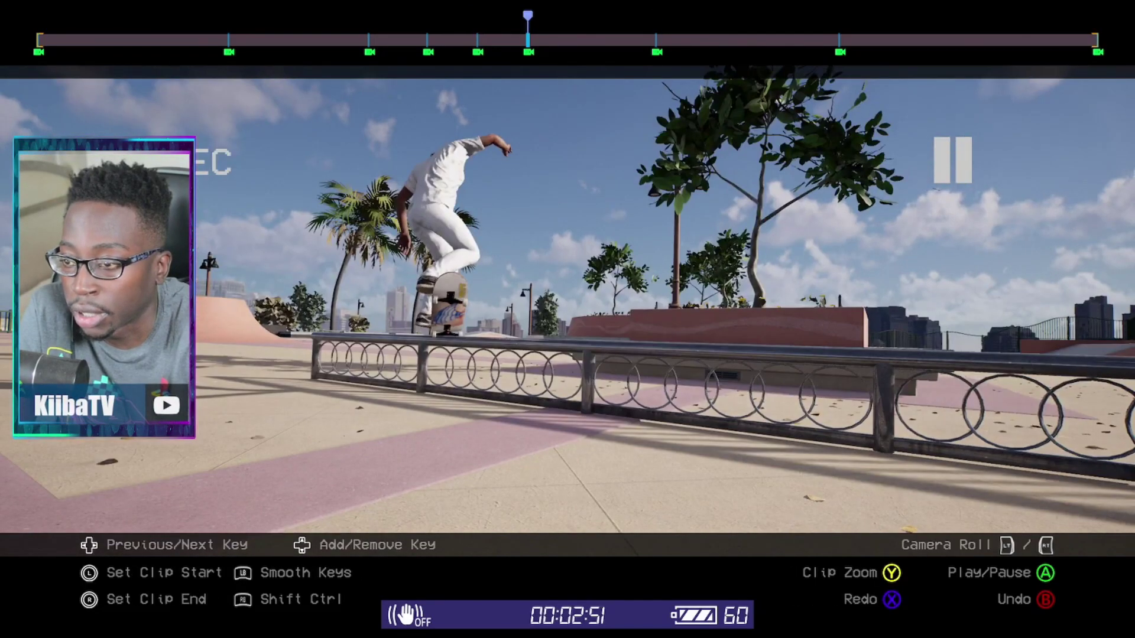
key(Left)
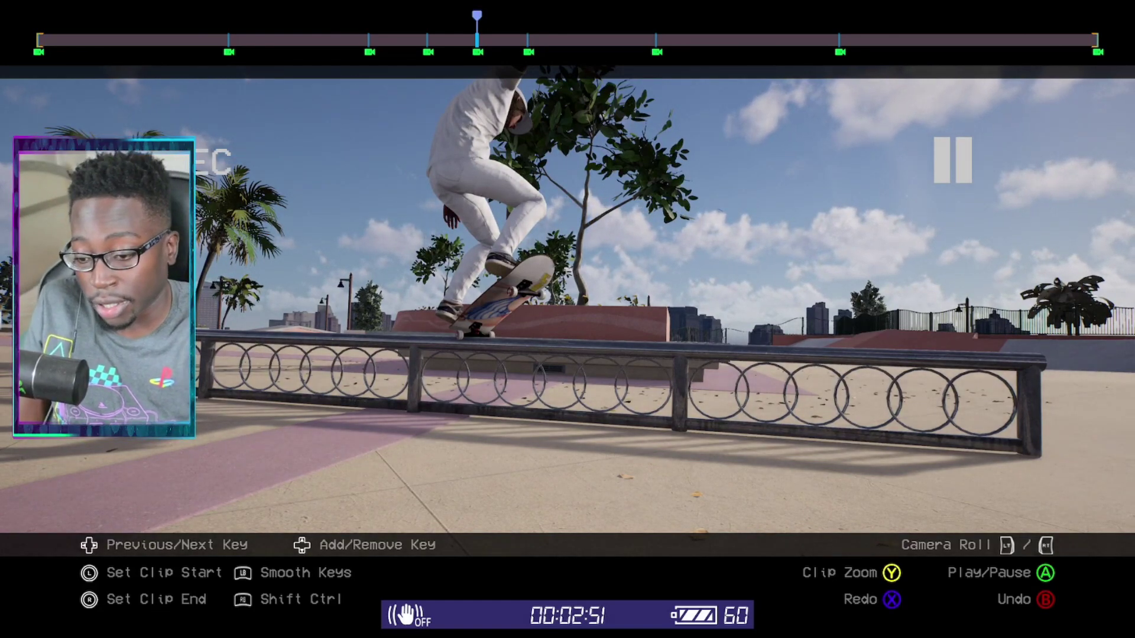
Apply Smooth Keys to the camera keyframes at the clip start and at 00:02:49
key(q)
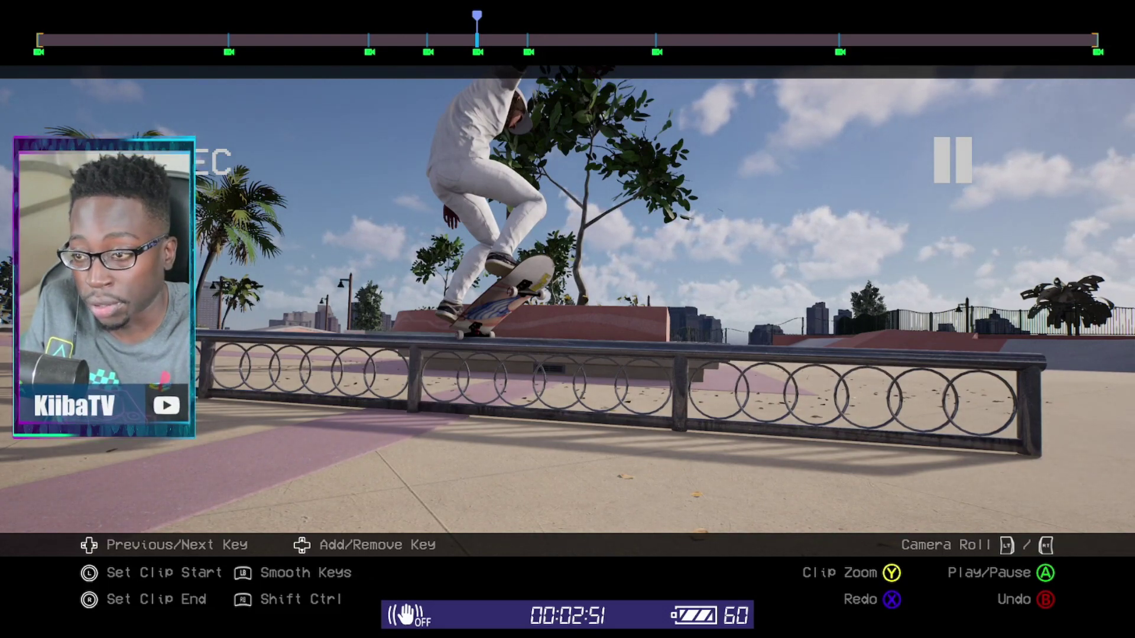
key(Escape)
key(Left)
key(Left)
key(Left)
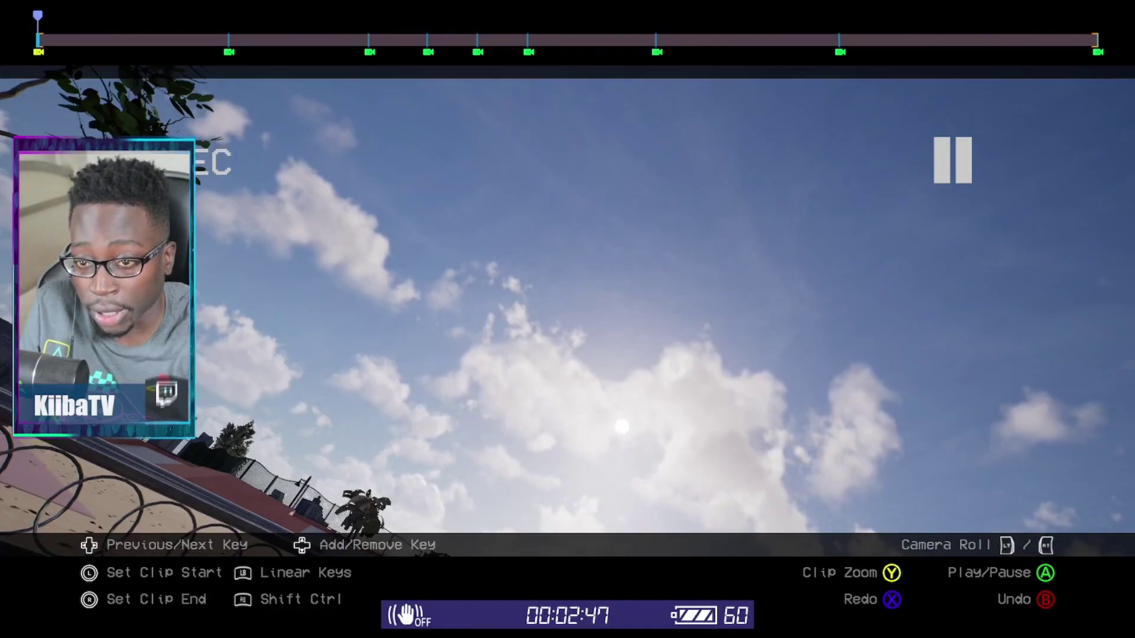
key(Right)
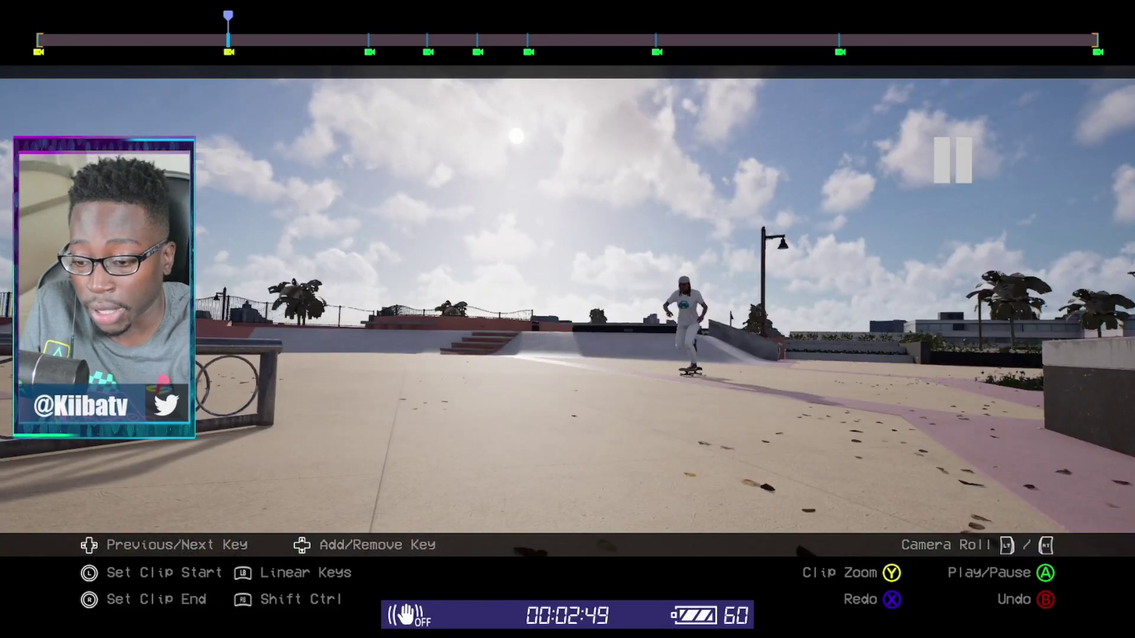
Apply Linear Keys to the remaining camera keyframes, from the one after 00:02:49 through the clip end at 00:02:56
key(Right)
key(Right)
key(Right)
key(Right)
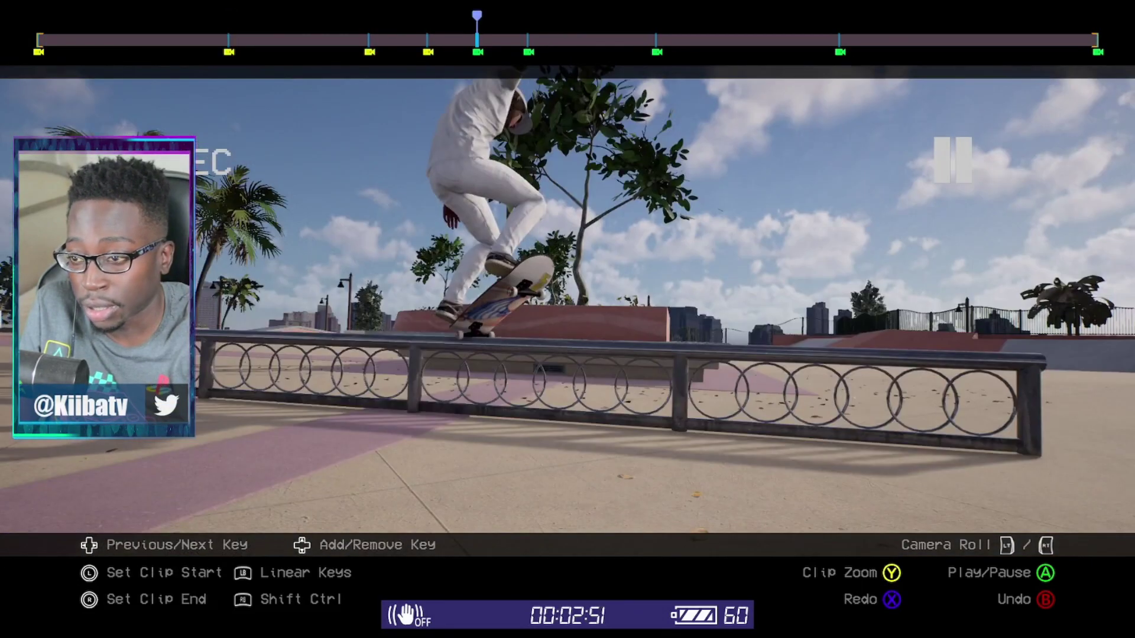
key(Right)
key(Right)
key(Right)
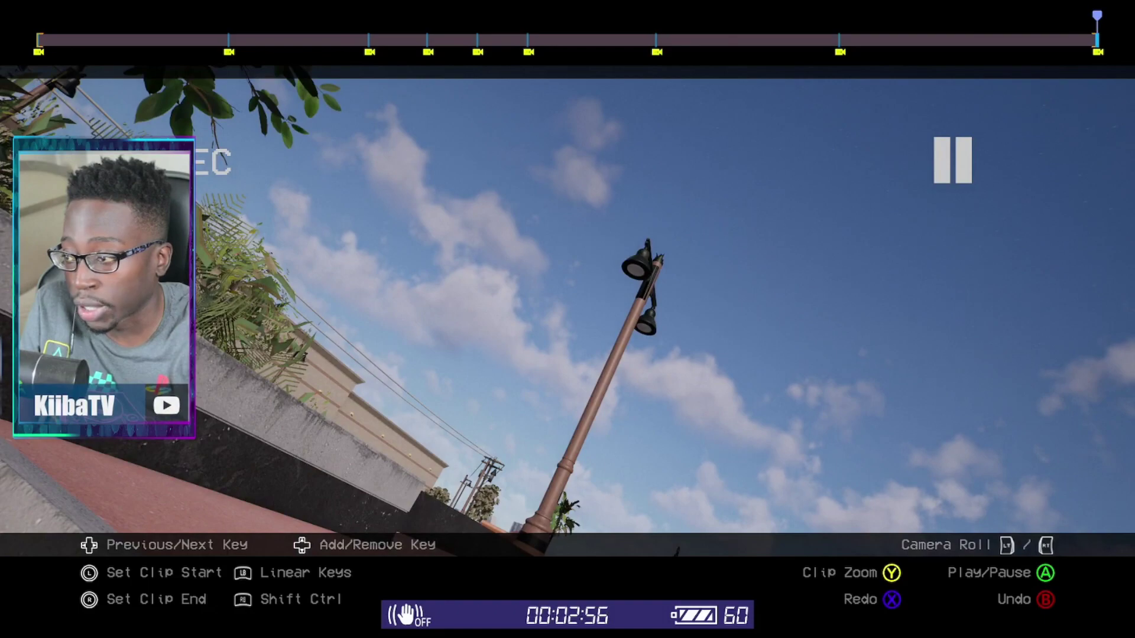
key(Escape)
key(Escape)
Return to the clip start at 00:02:47 and apply Constant Keys to every camera keyframe through the clip
key(Left)
key(Left)
key(Left)
key(Left)
key(Left)
key(Left)
key(Left)
key(Left)
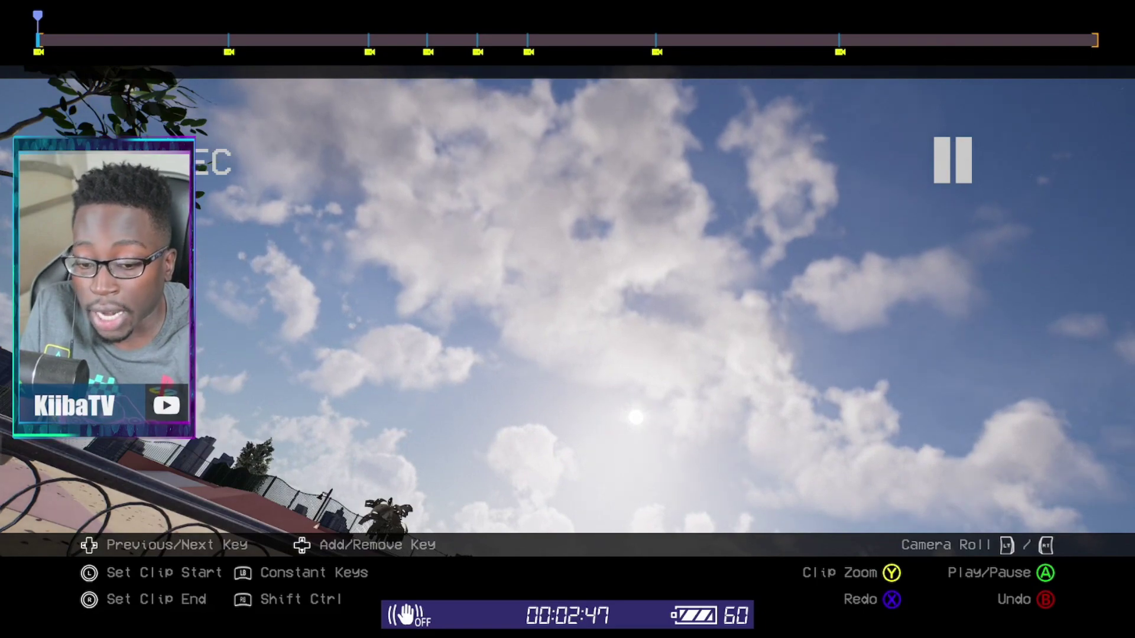
key(Right)
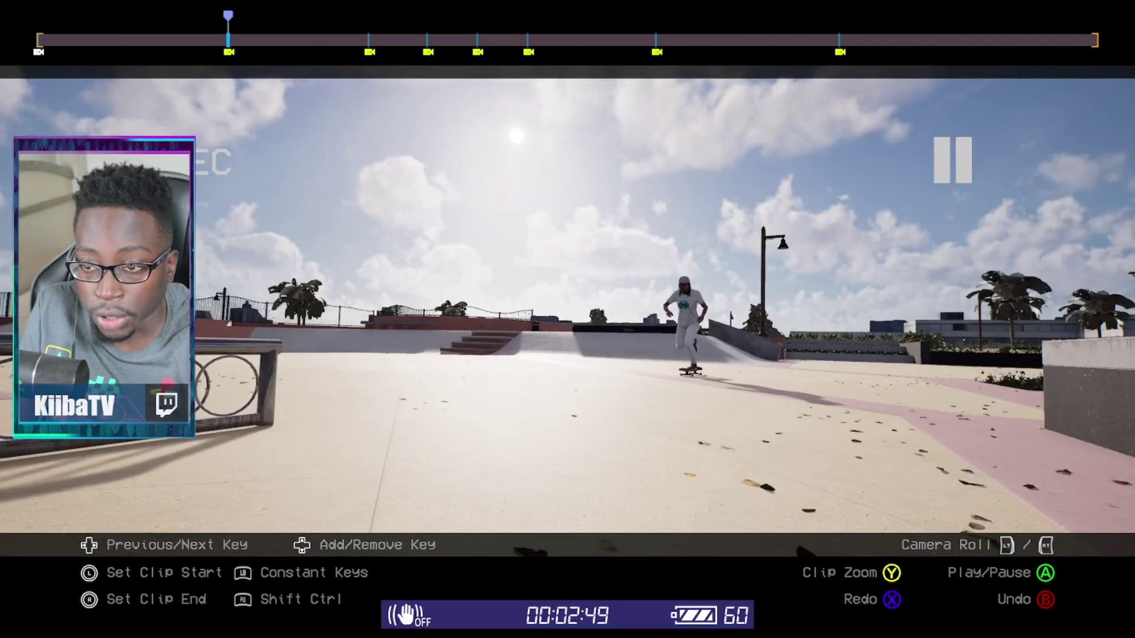
key(Right)
key(Right)
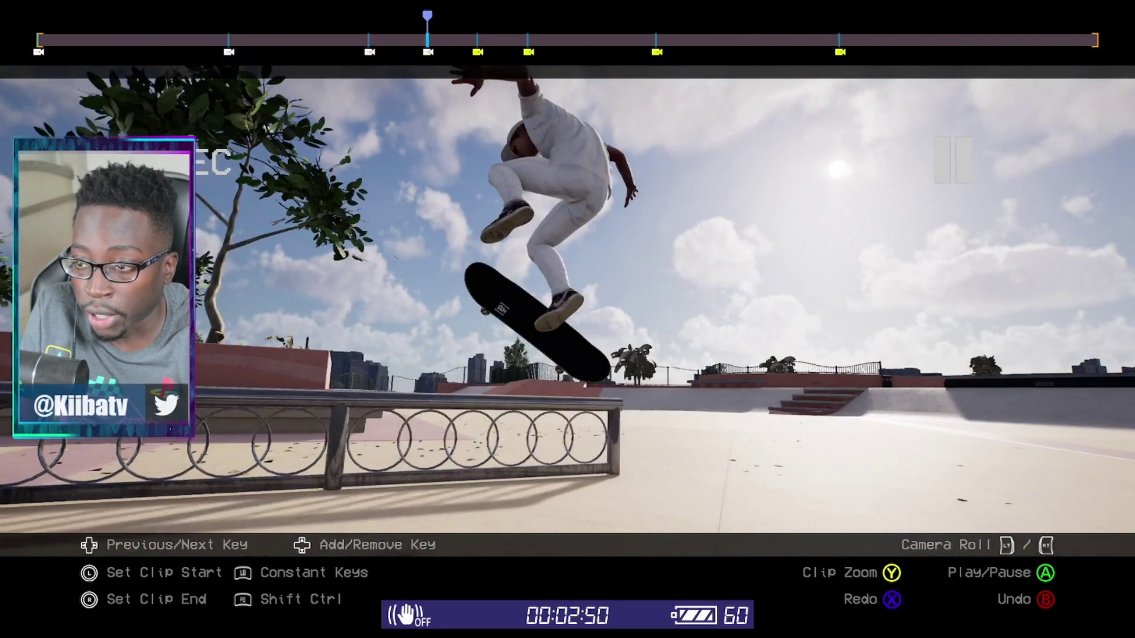
key(Right)
key(Right)
key(Right)
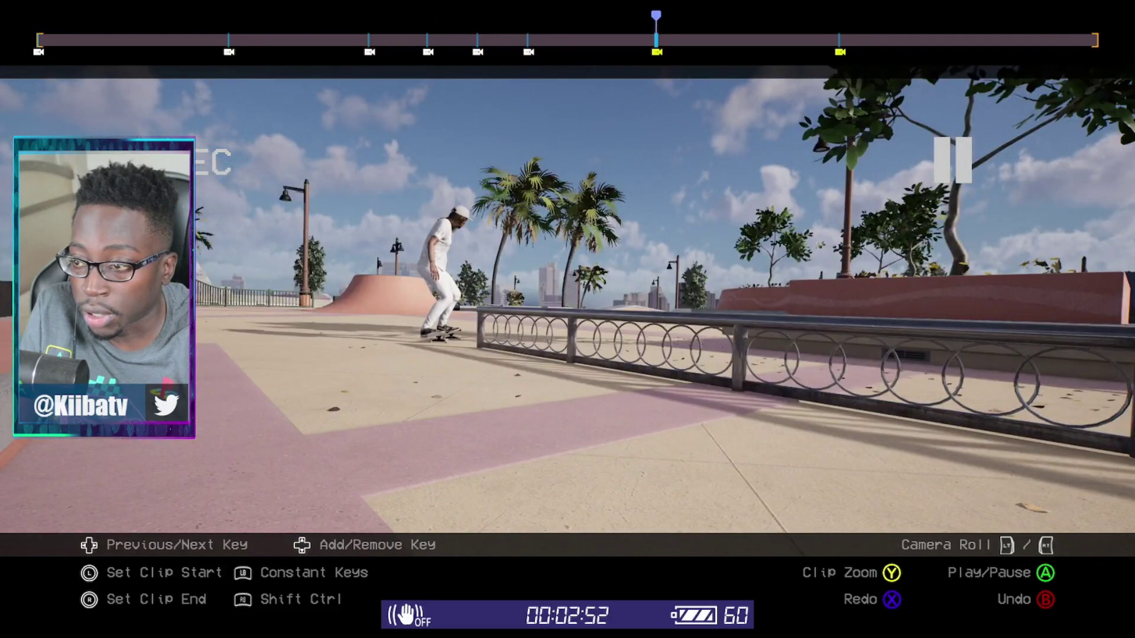
key(Right)
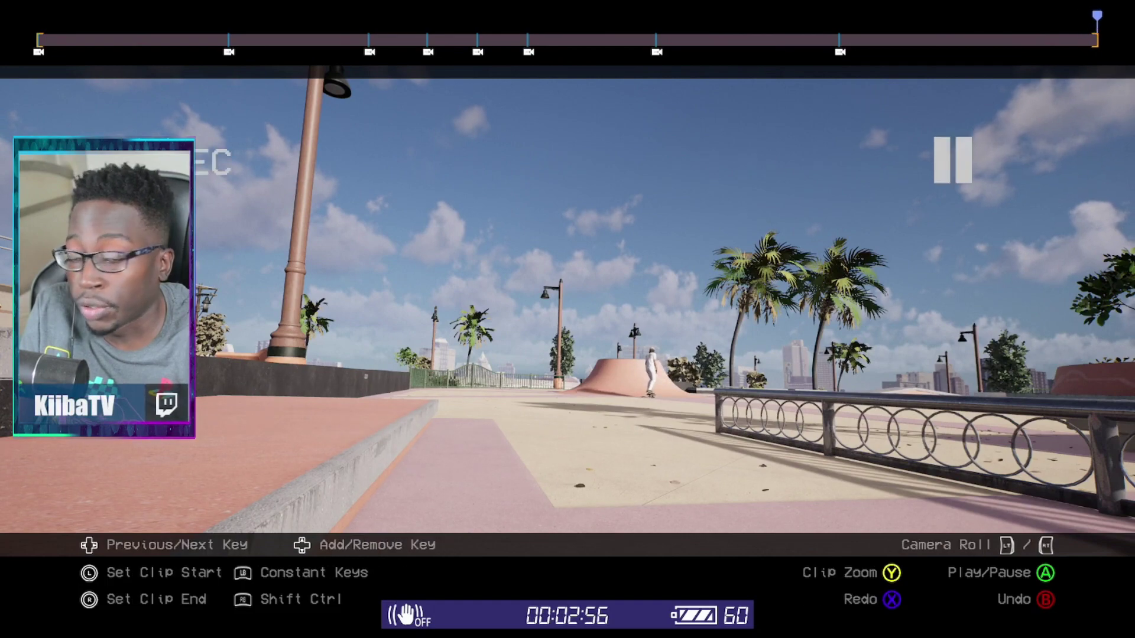
key(Tab)
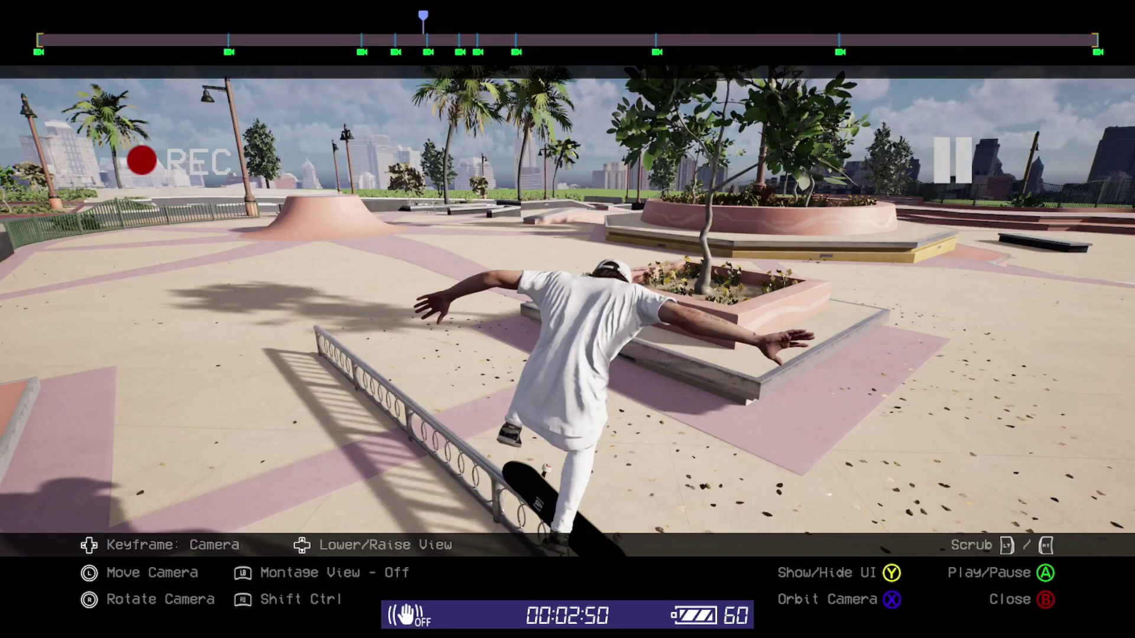
Pause the game and open the Replay Editor settings
key(Escape)
key(Down)
key(Down)
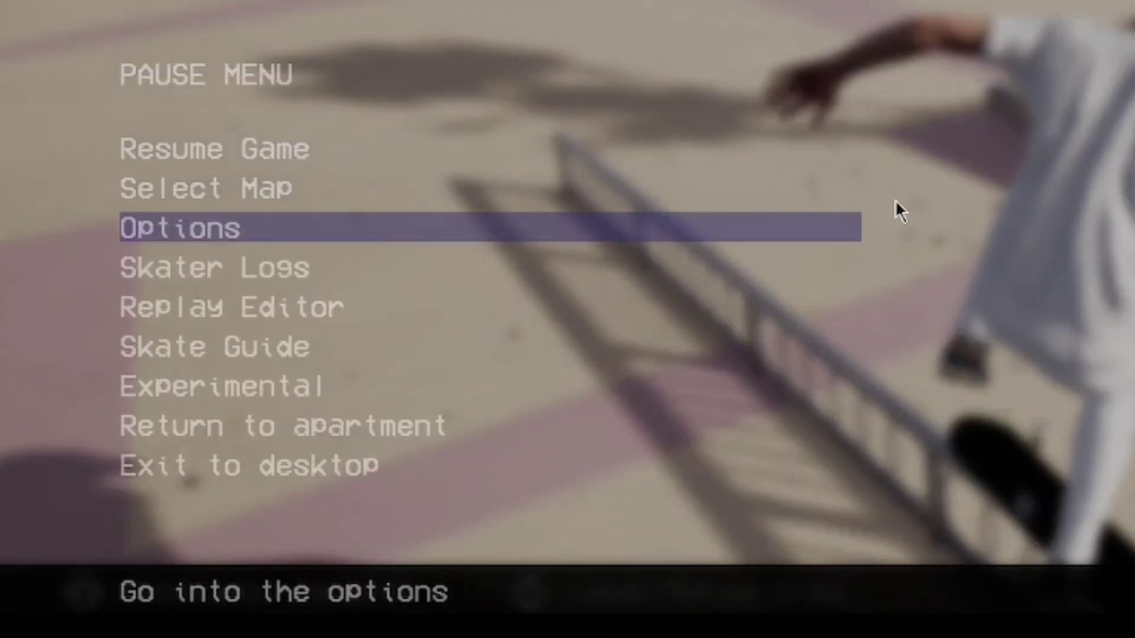
key(Down)
key(Down)
key(Return)
Set the replay Camera Path Display Mode to Full Path
key(Down)
key(Down)
key(Down)
key(Down)
key(Down)
key(Down)
key(Down)
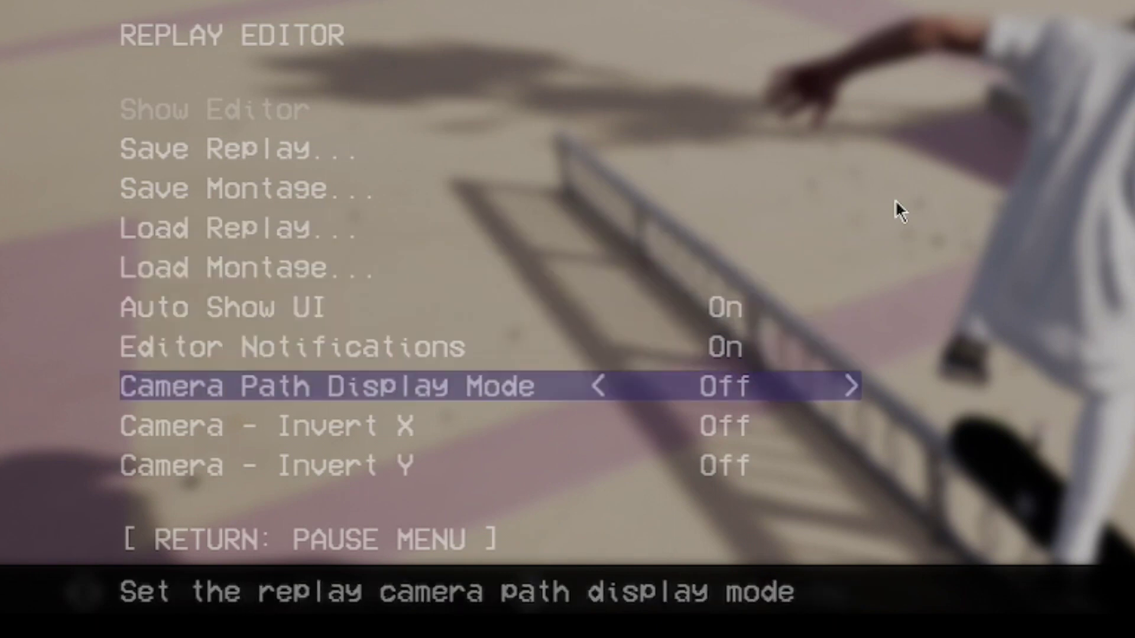
key(Right)
key(Left)
key(Right)
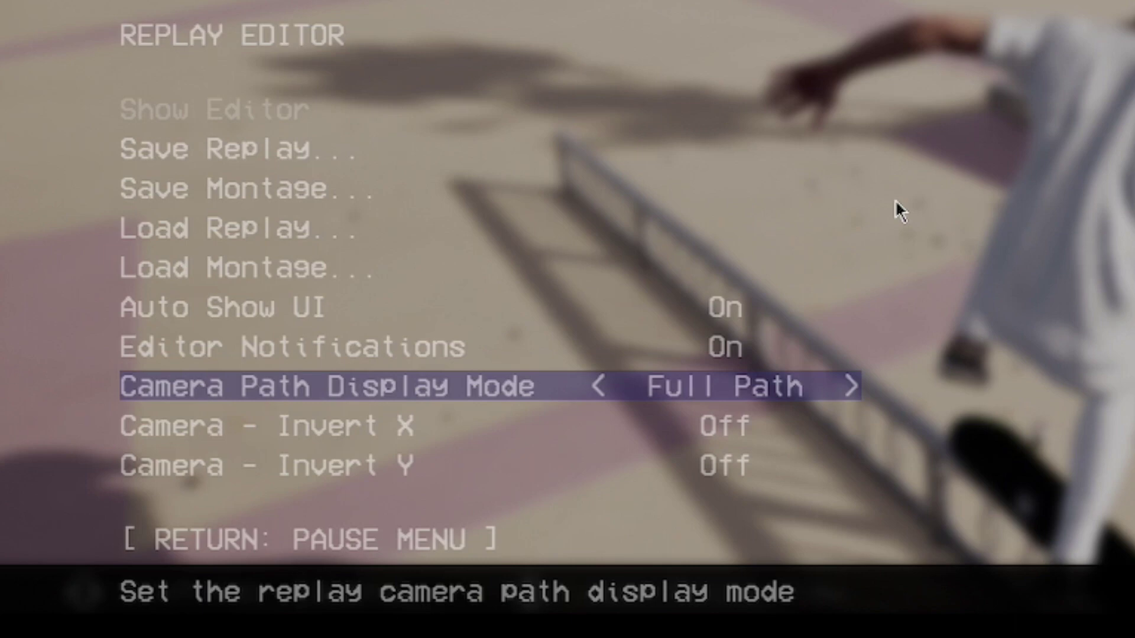